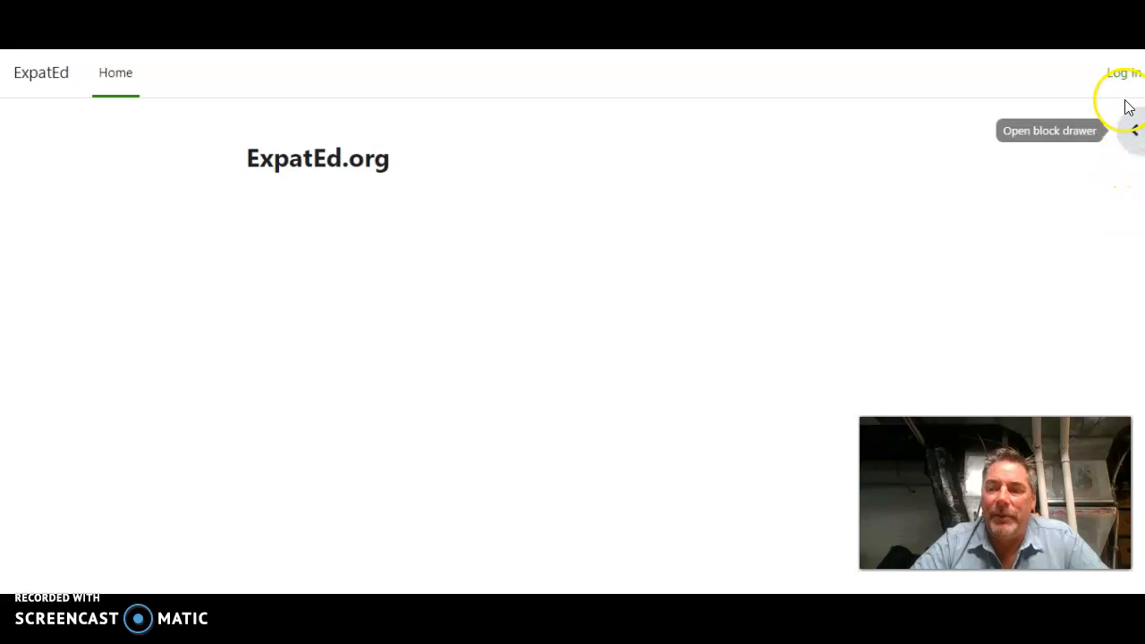
- Enter the ExpatEd.org site with guest access from its login page
left_click(1124, 73)
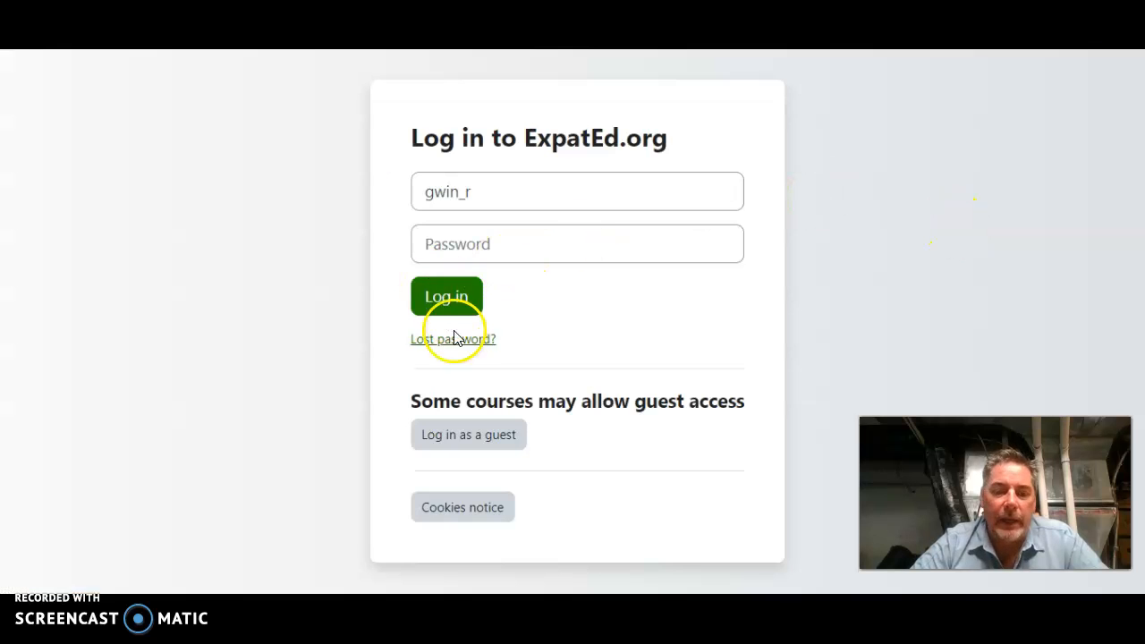
left_click(501, 435)
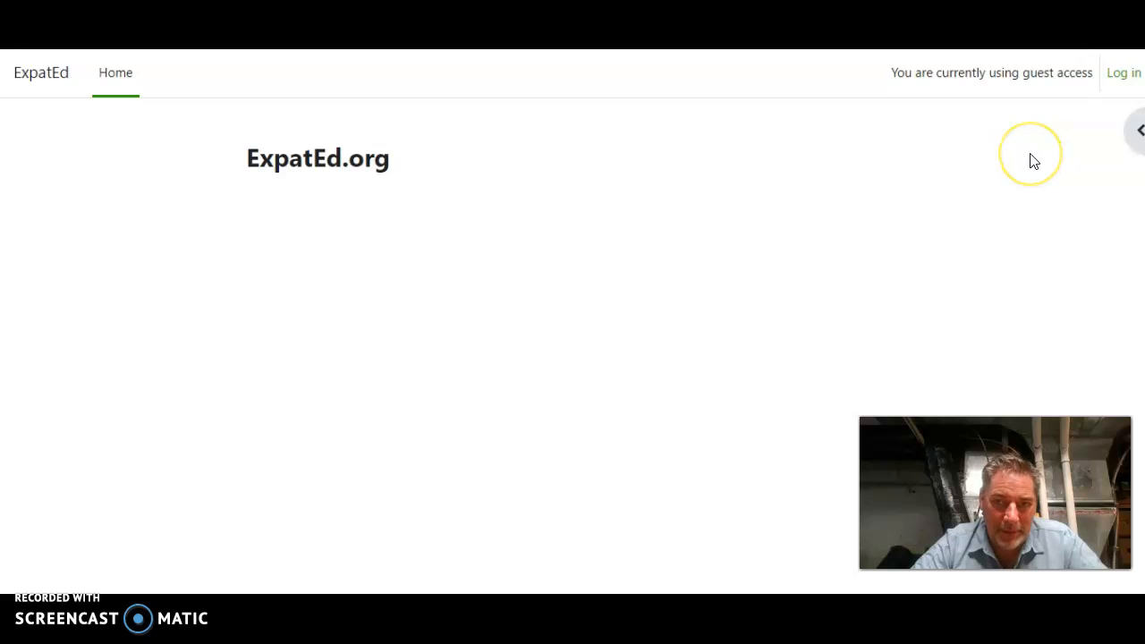
- Log in to ExpatEd.org with the prefilled username, entering the account password
left_click(1126, 76)
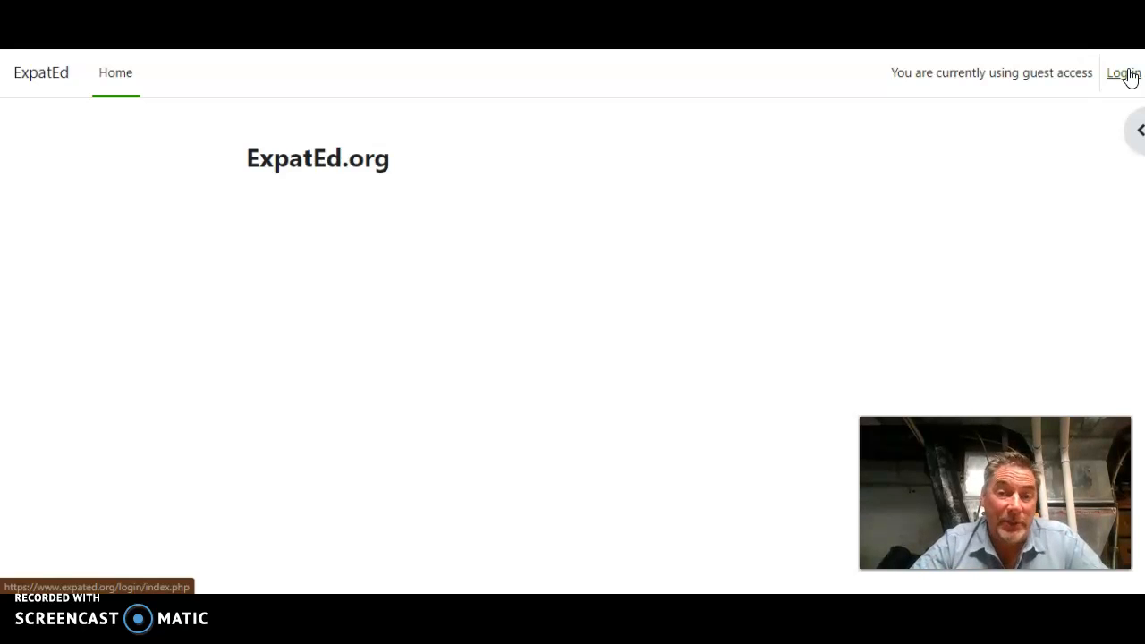
left_click(1129, 76)
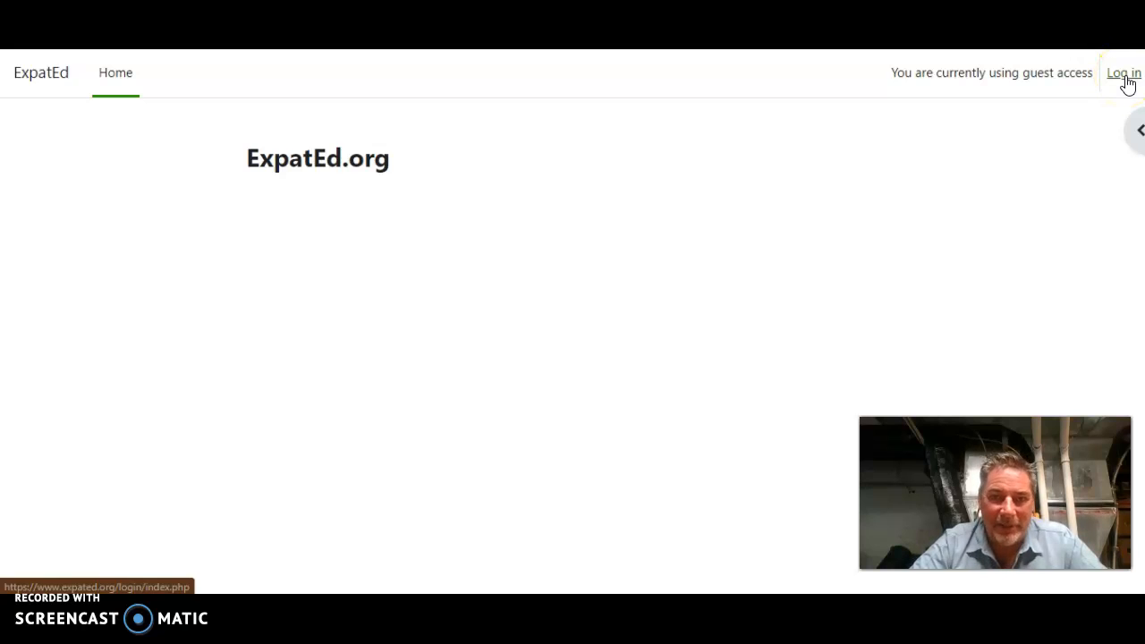
left_click(1125, 77)
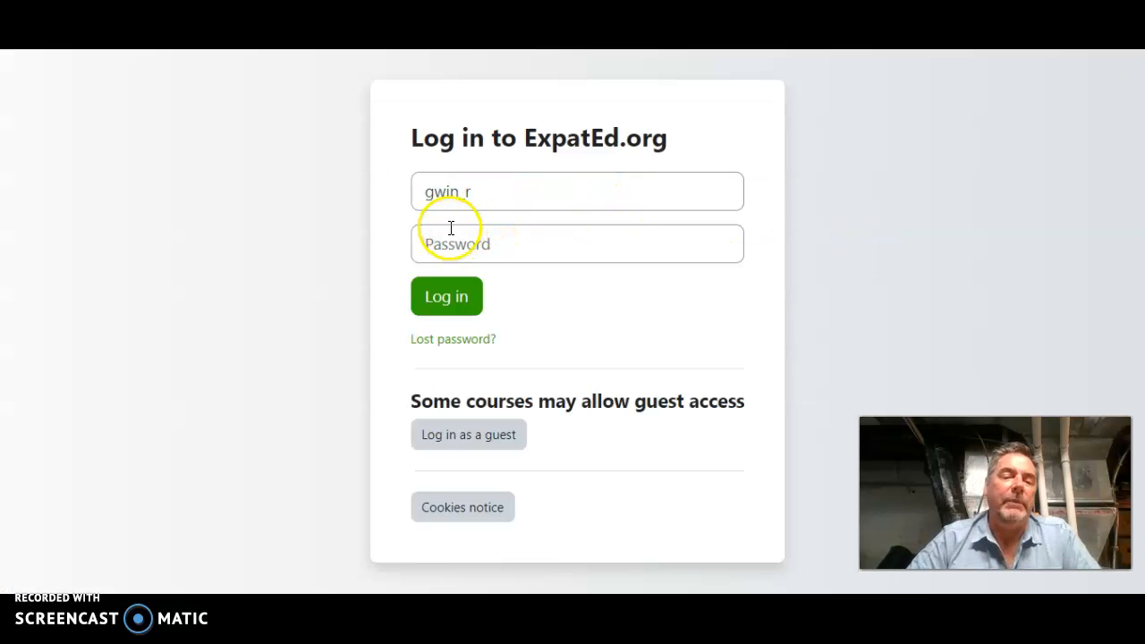
left_click(512, 191)
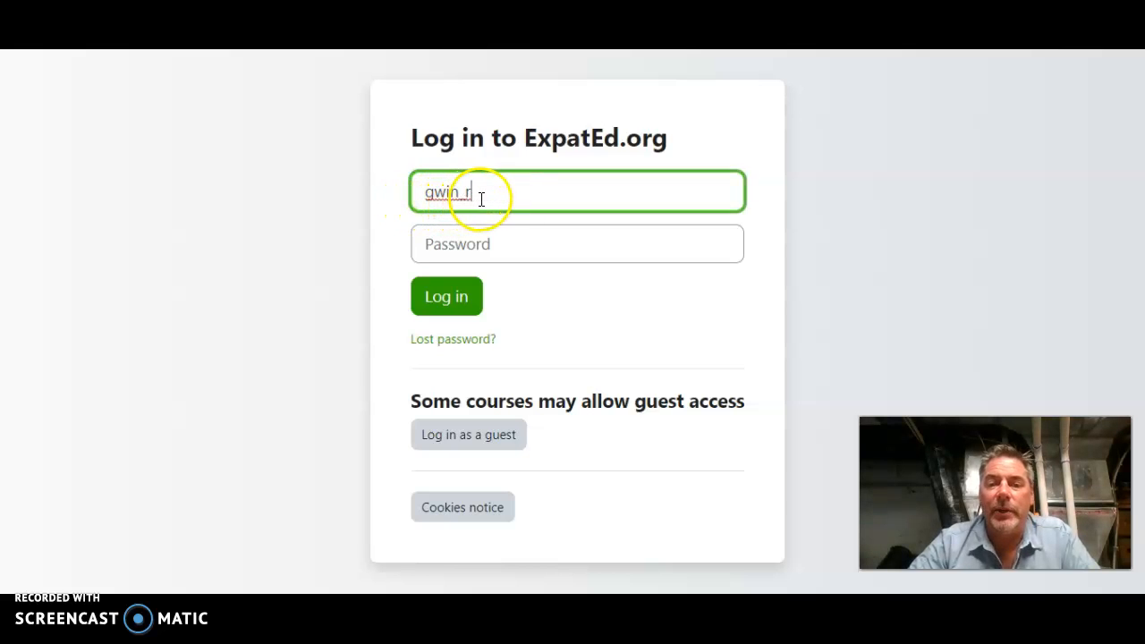
left_click(479, 244)
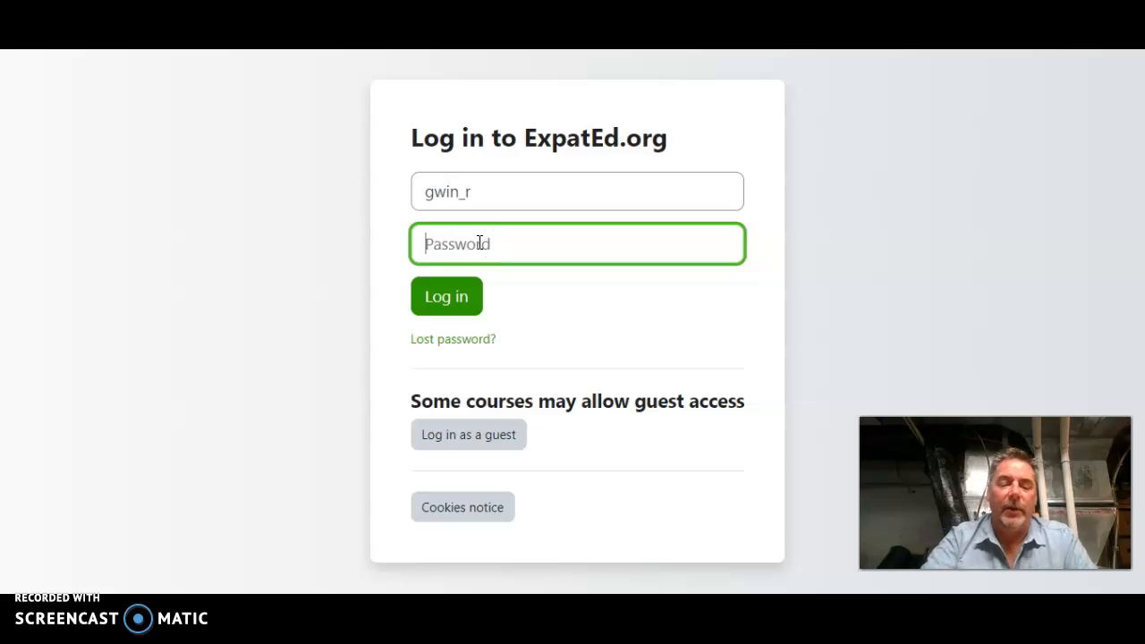
type("*********")
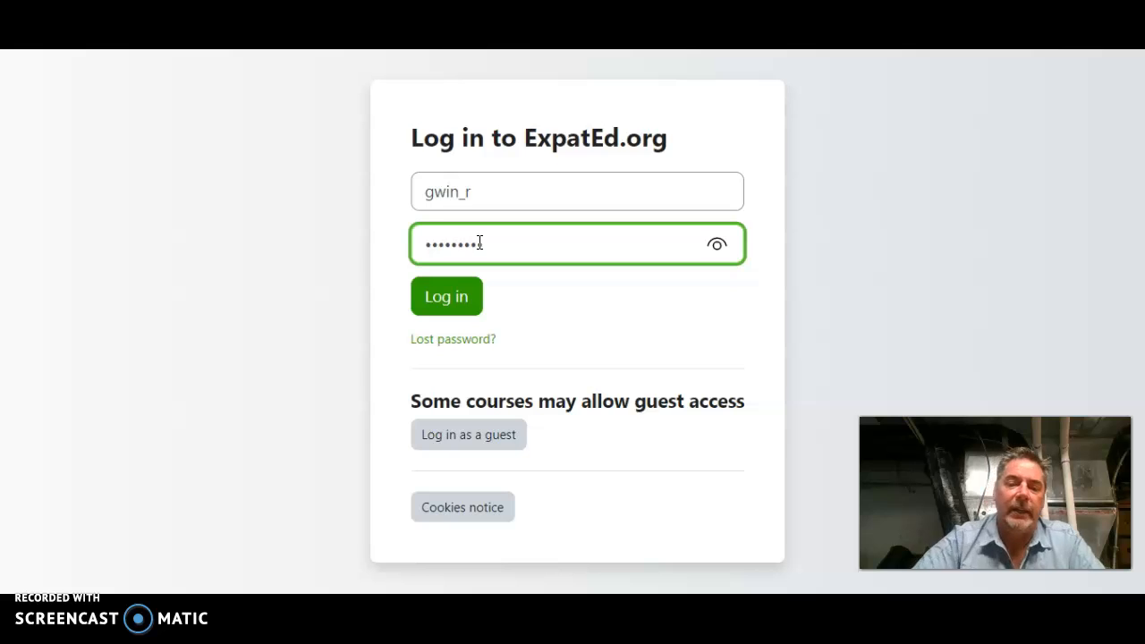
left_click(464, 301)
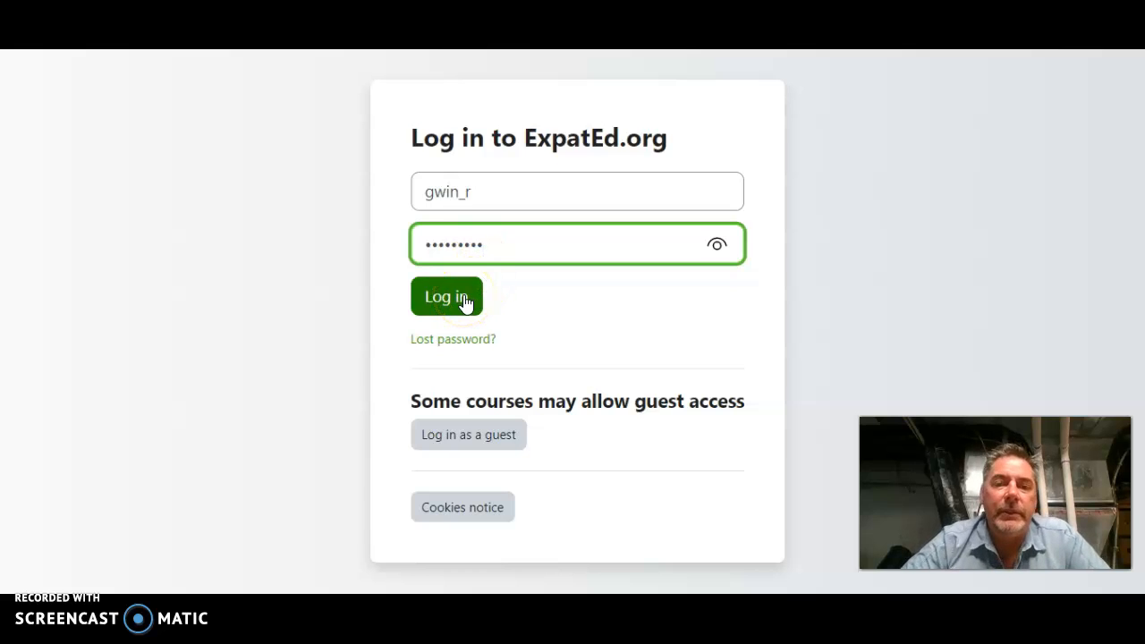
left_click(464, 301)
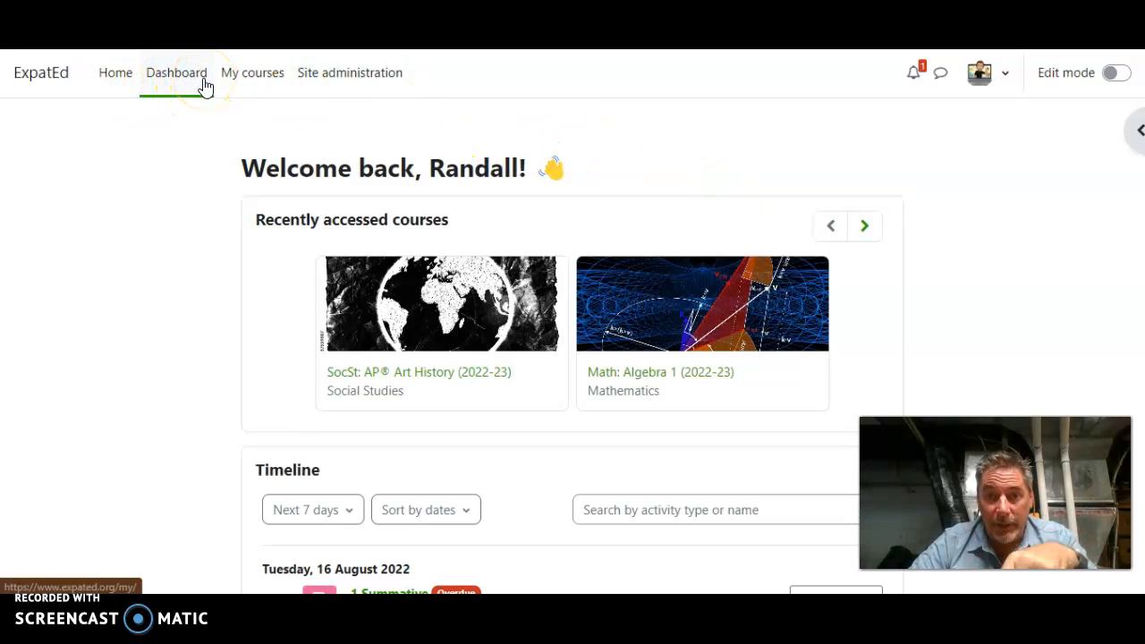
- Open the site's Home page and examine the full course list by category, from Student Services to Professional Development
left_click(117, 74)
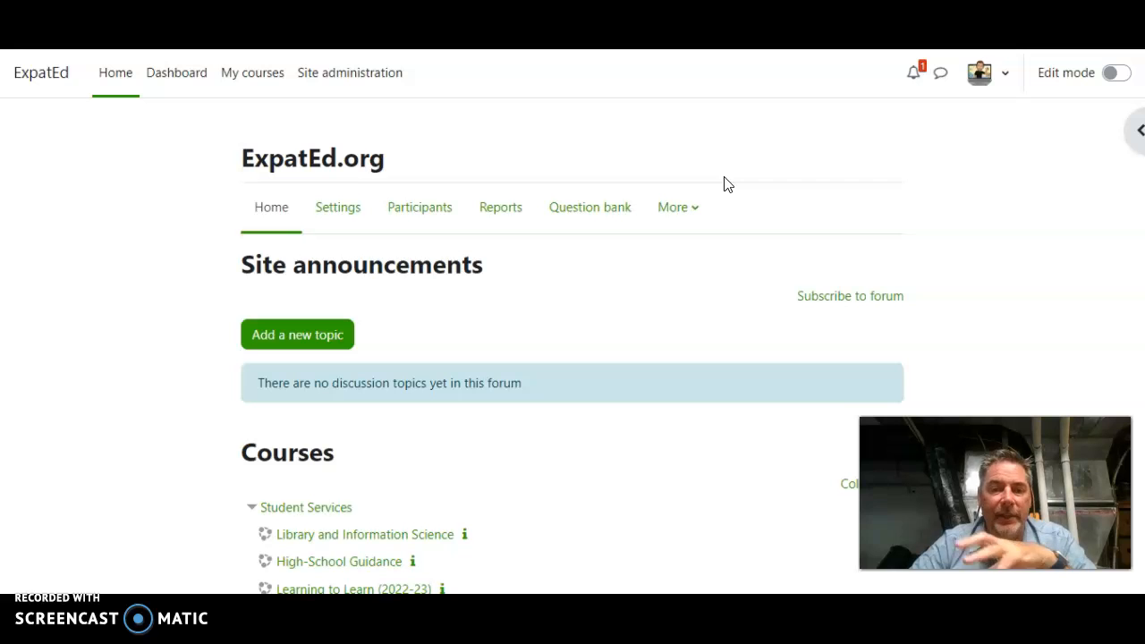
scroll(682, 449, "down", 3)
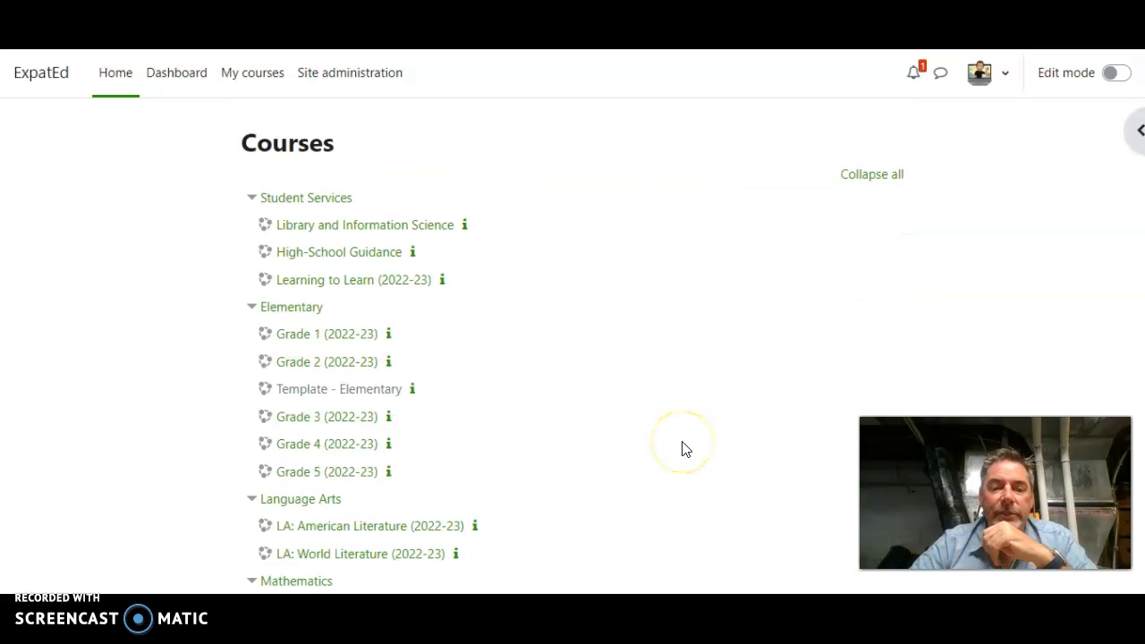
scroll(682, 449, "down", 6)
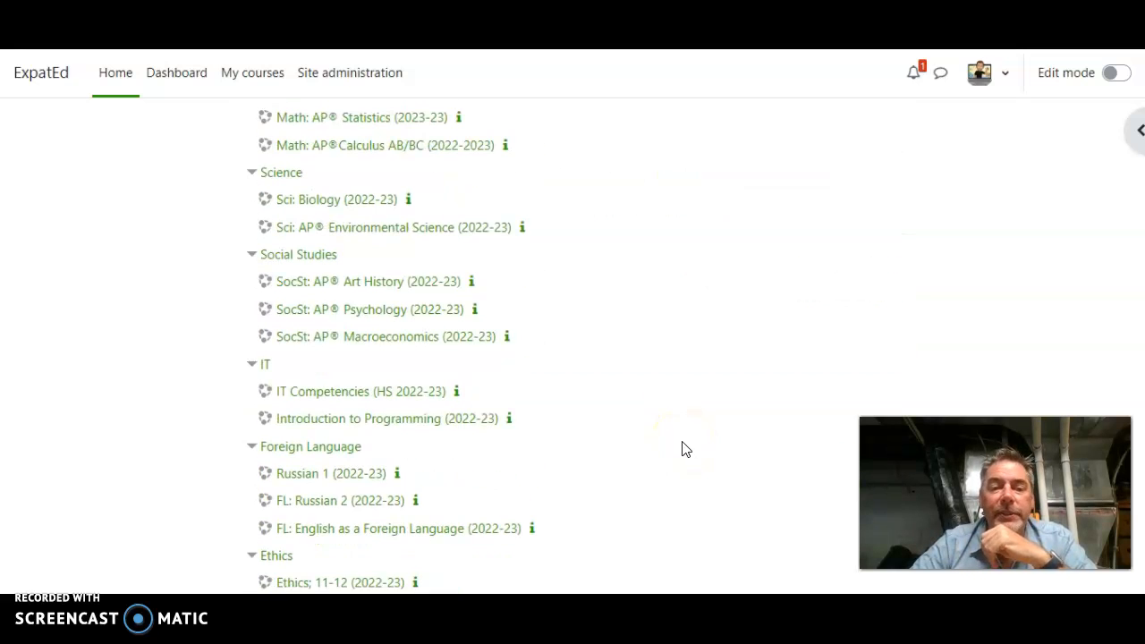
scroll(682, 449, "down", 3)
scroll(682, 449, "down", 1)
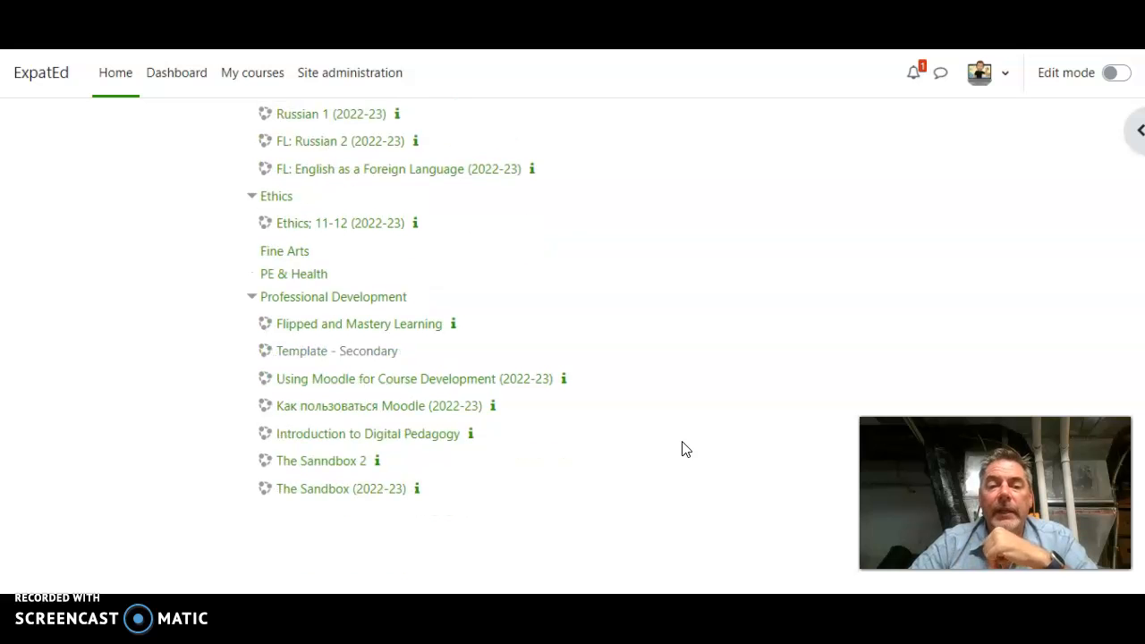
scroll(683, 448, "up", 2)
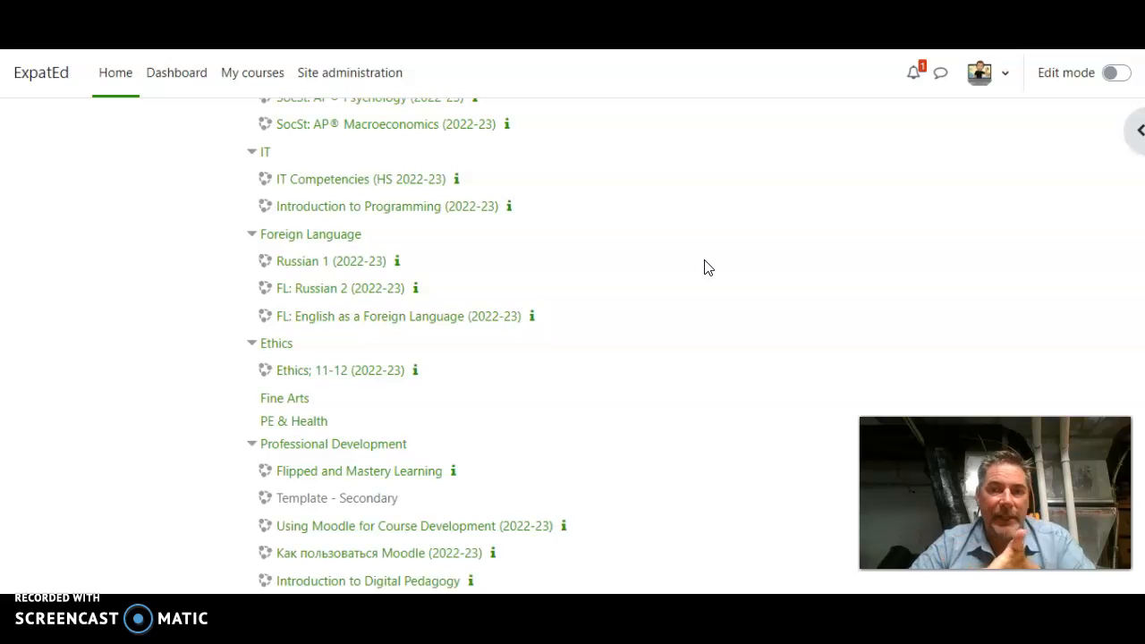
scroll(704, 268, "down", 2)
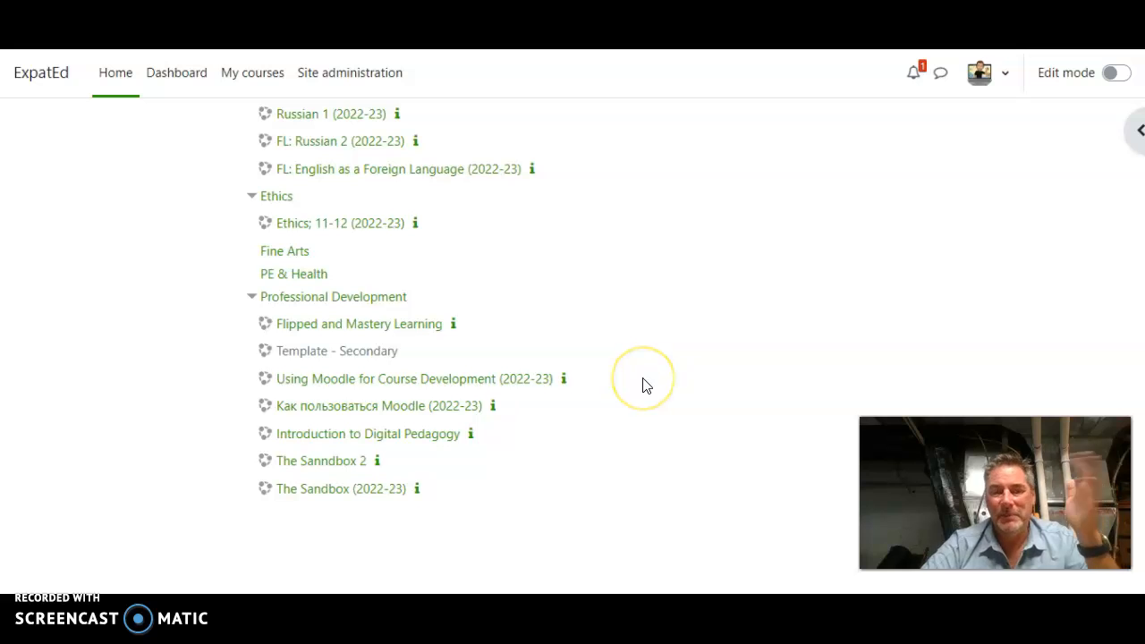
scroll(647, 385, "up", 15)
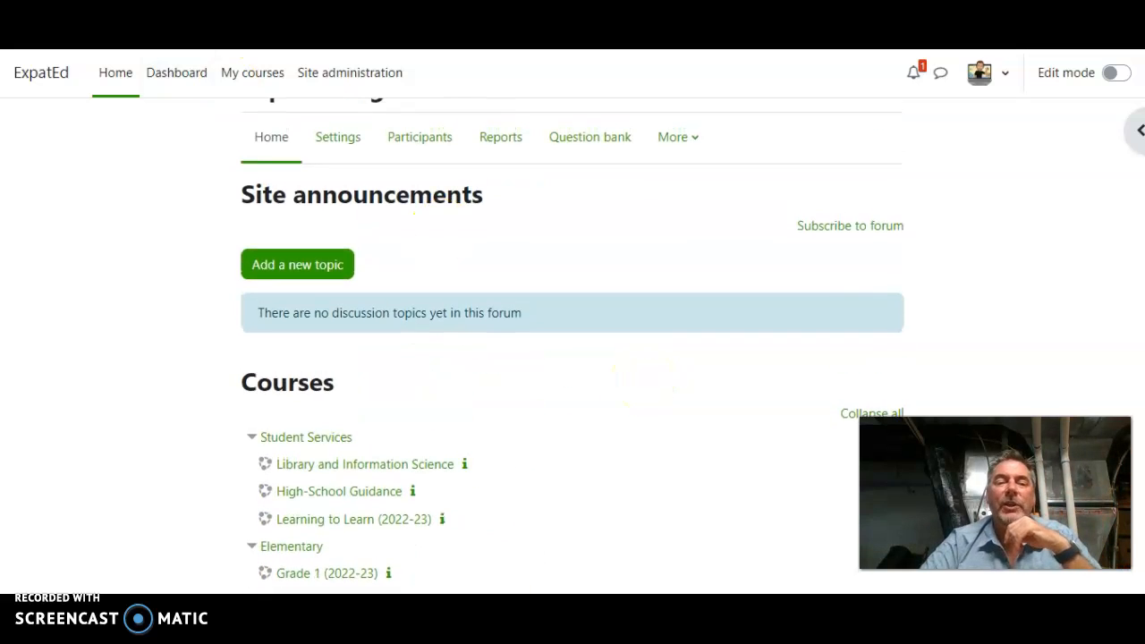
- Open the Dashboard and review the recently accessed courses, the timeline of due activities and the monthly calendar
left_click(196, 74)
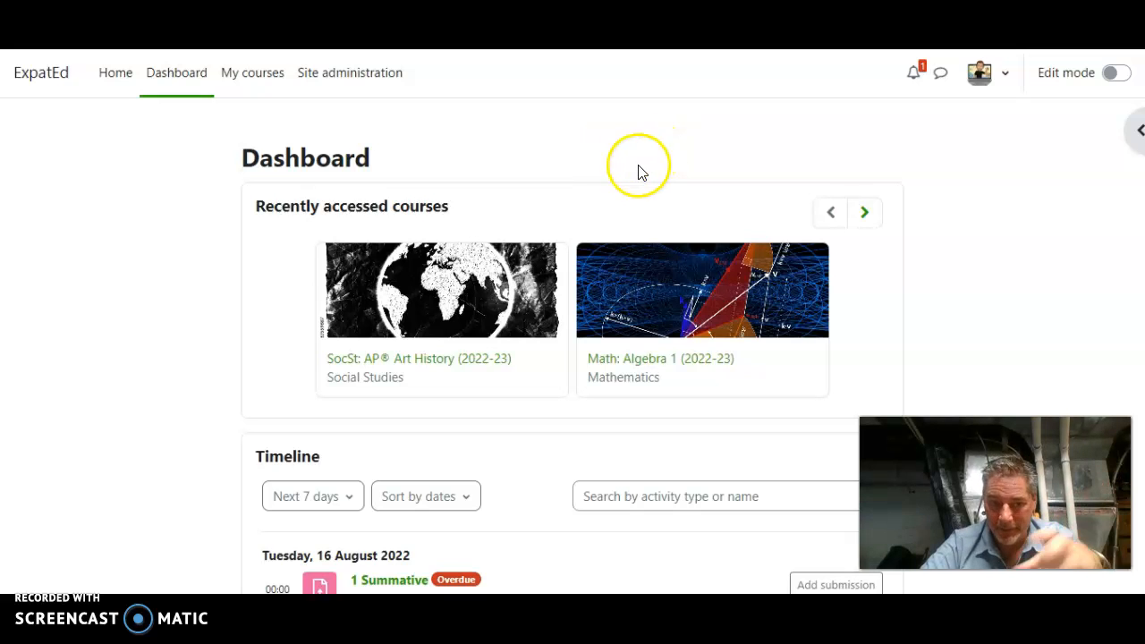
scroll(640, 172, "down", 2)
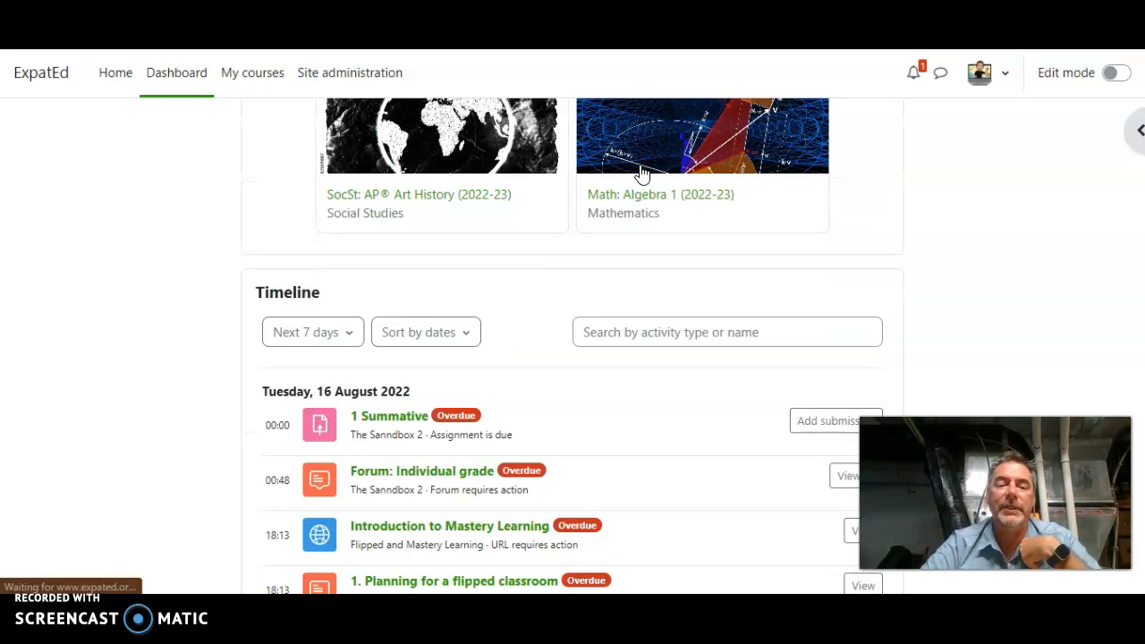
scroll(557, 445, "down", 3)
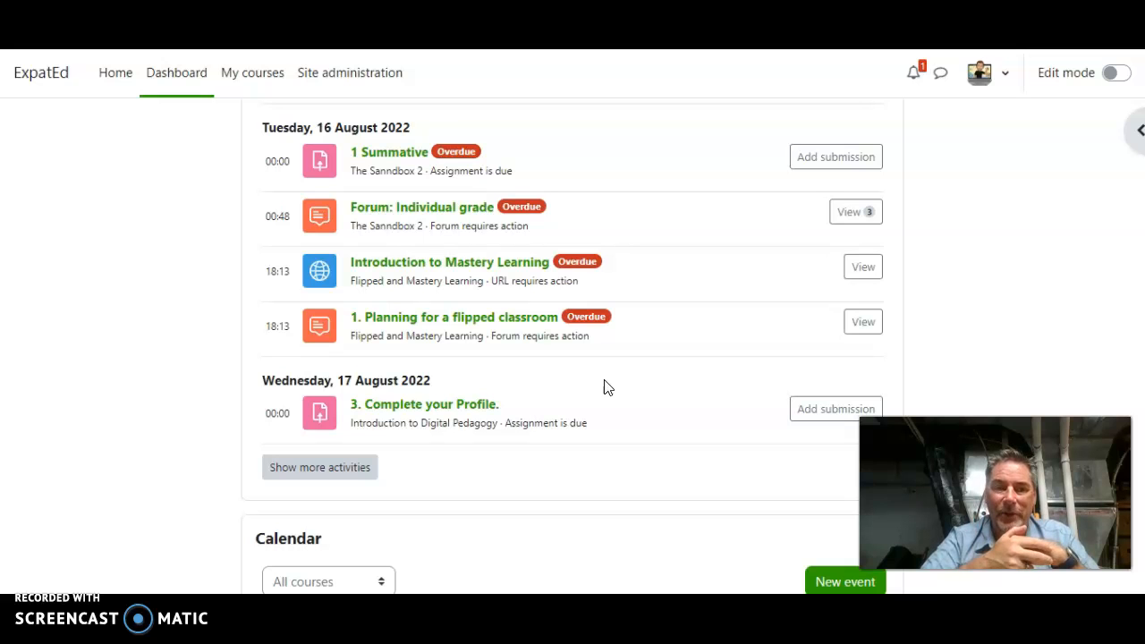
scroll(604, 386, "down", 5)
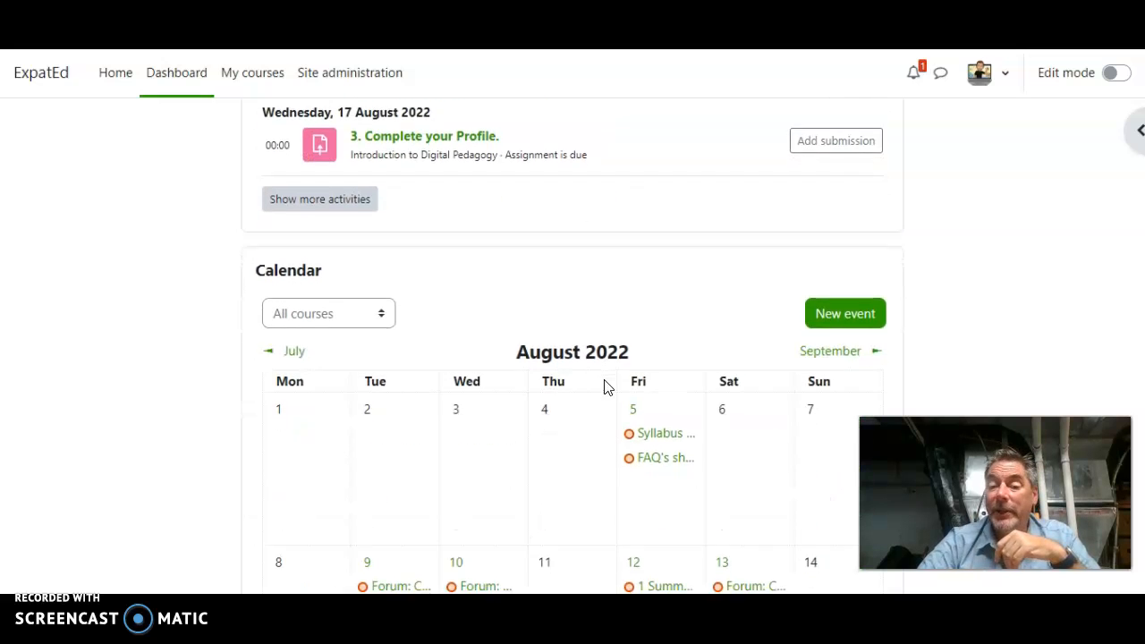
scroll(551, 396, "down", 3)
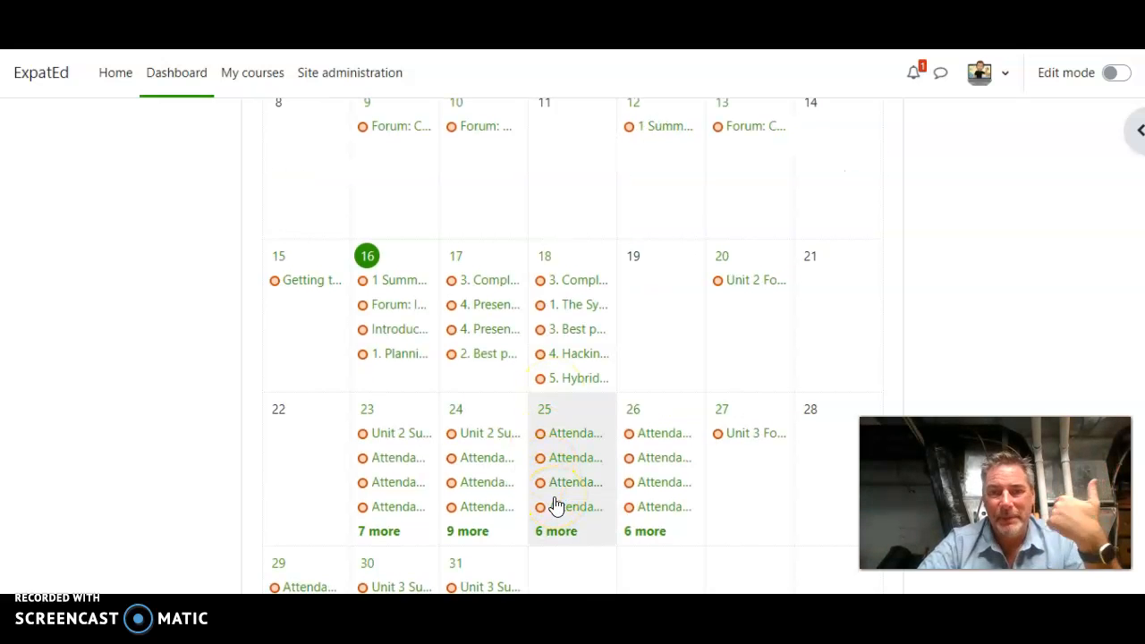
scroll(555, 505, "down", 3)
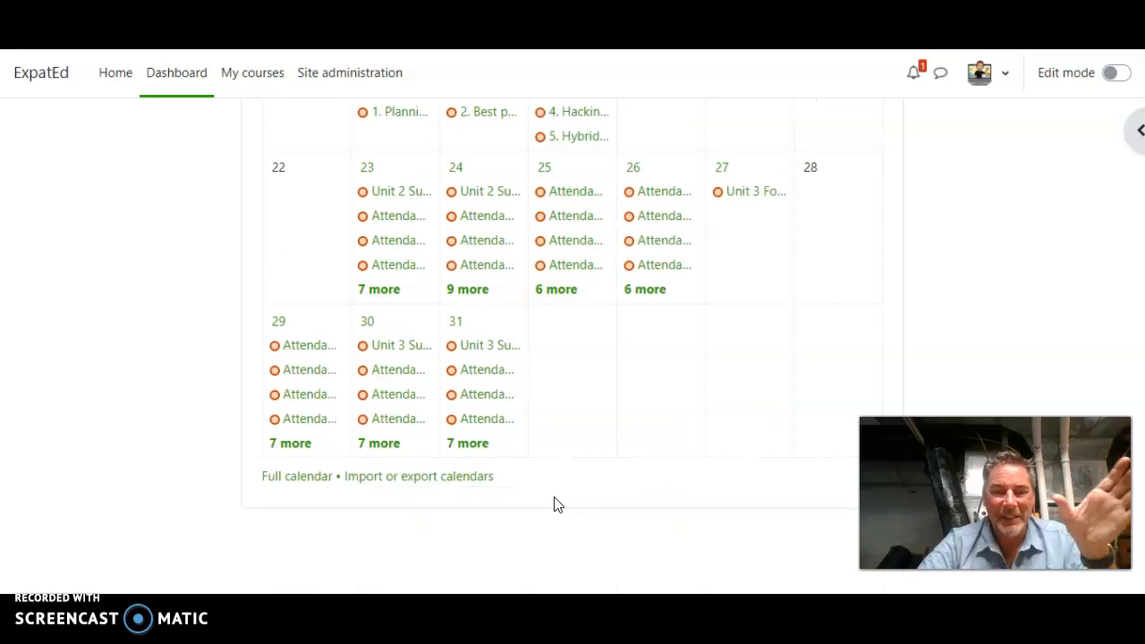
scroll(556, 506, "up", 10)
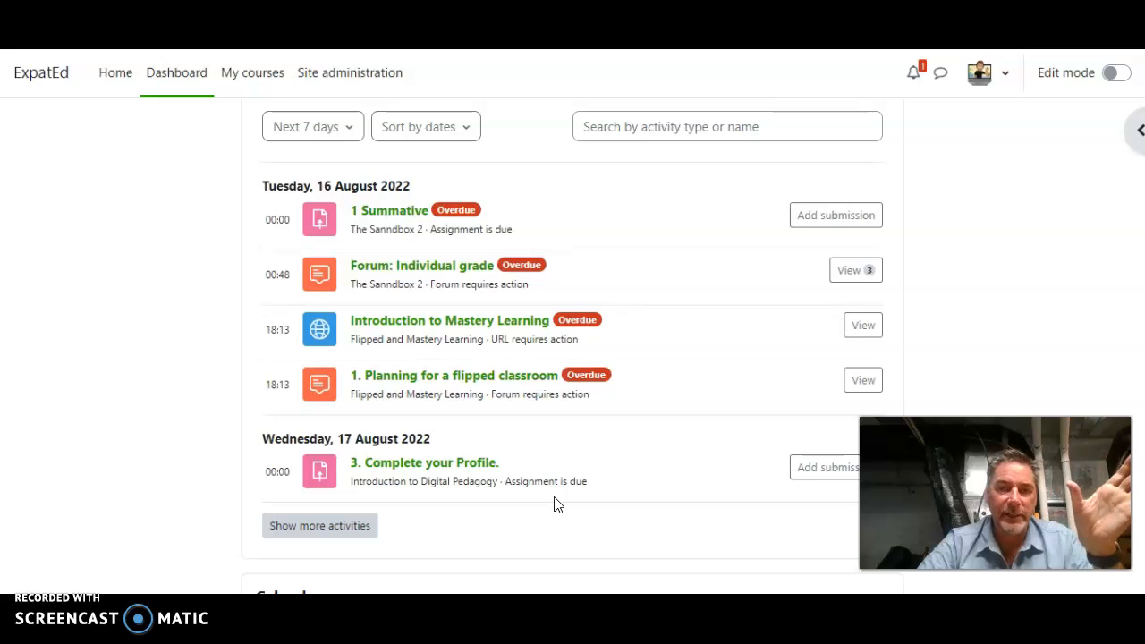
scroll(554, 506, "up", 2)
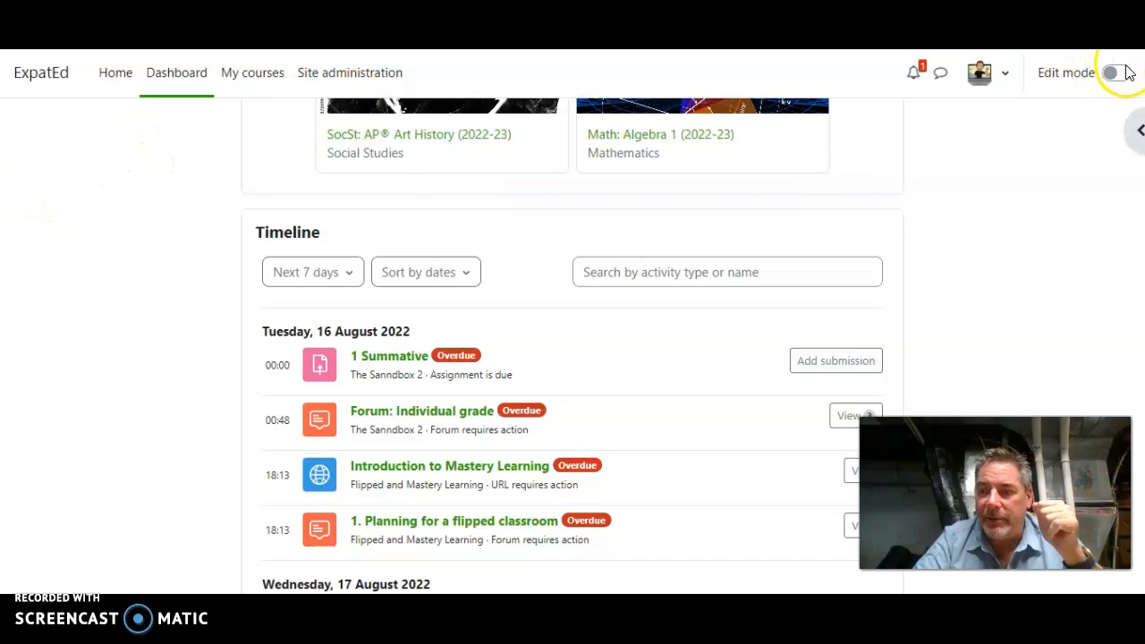
- Open the Dashboard's block drawer, review the logged-in user, latest announcements and recently accessed items blocks, and close the drawer
left_click(1133, 134)
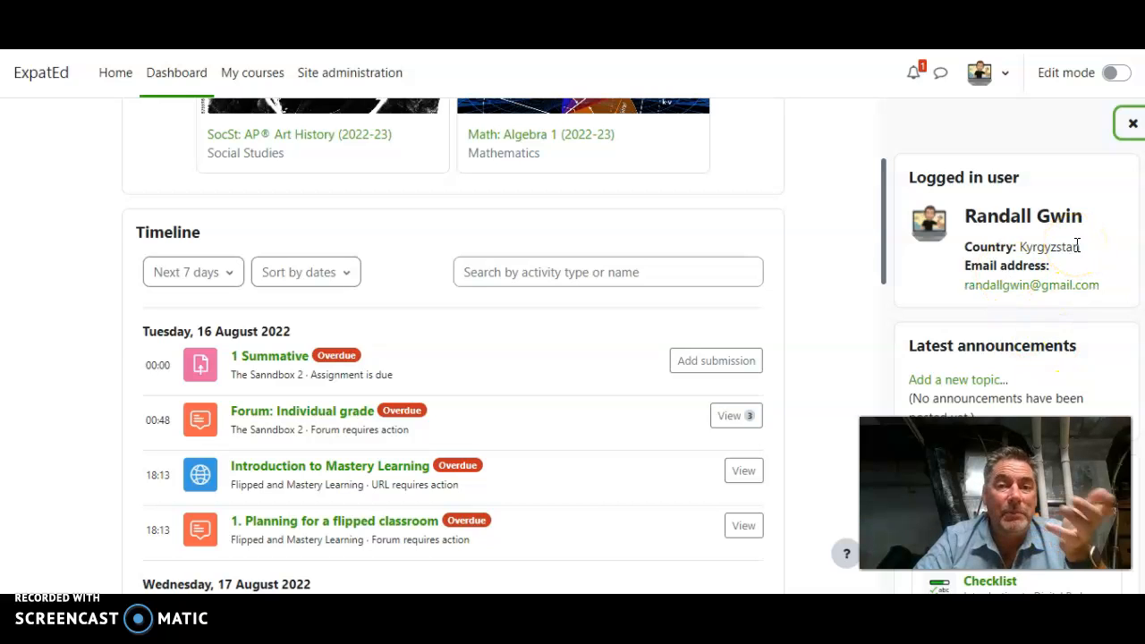
scroll(1079, 246, "down", 1)
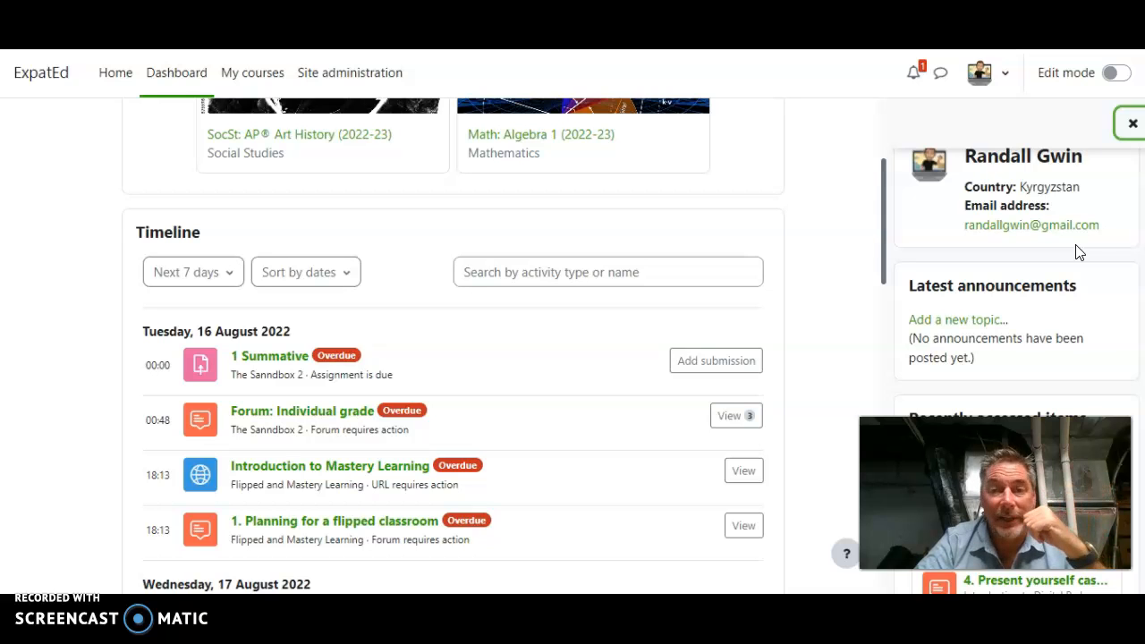
scroll(1077, 319, "down", 2)
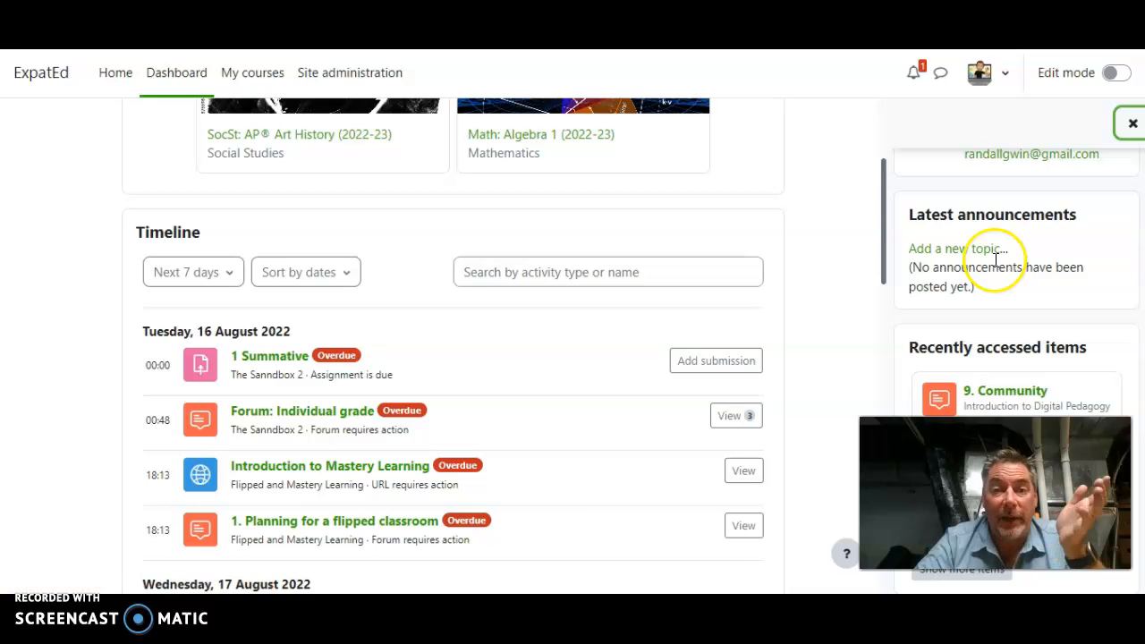
scroll(1012, 271, "down", 1)
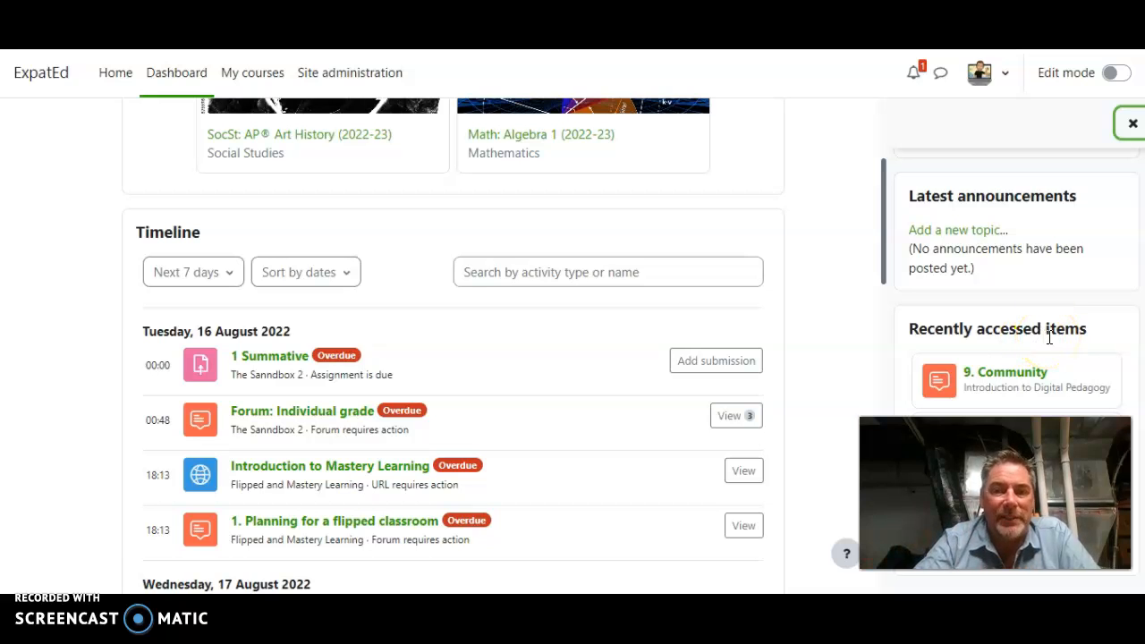
left_click(1131, 123)
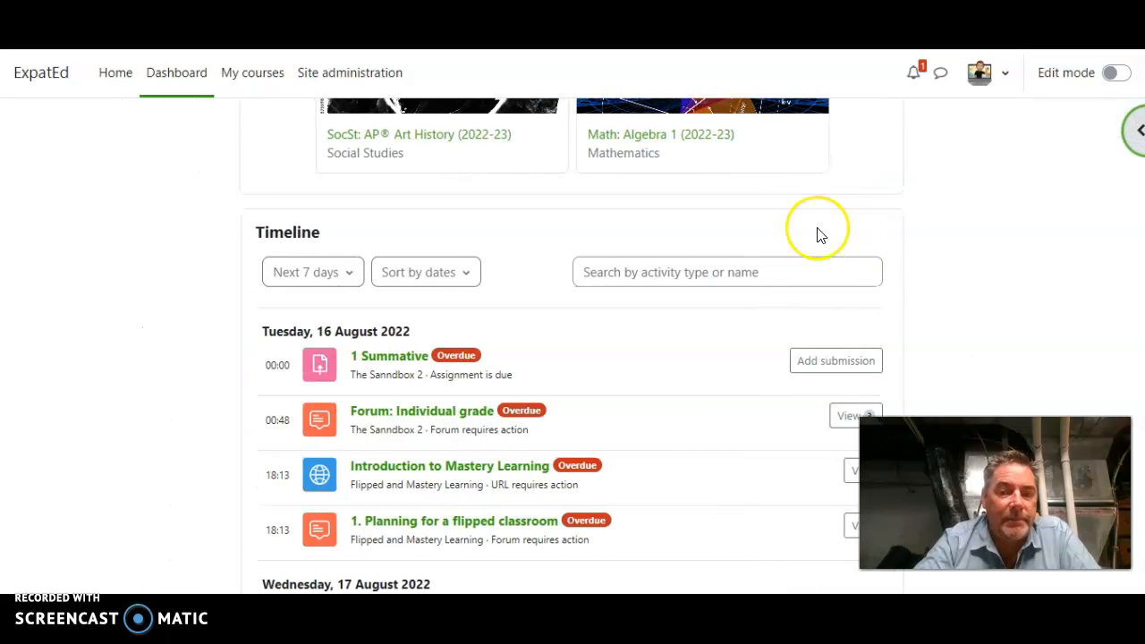
scroll(548, 213, "up", 3)
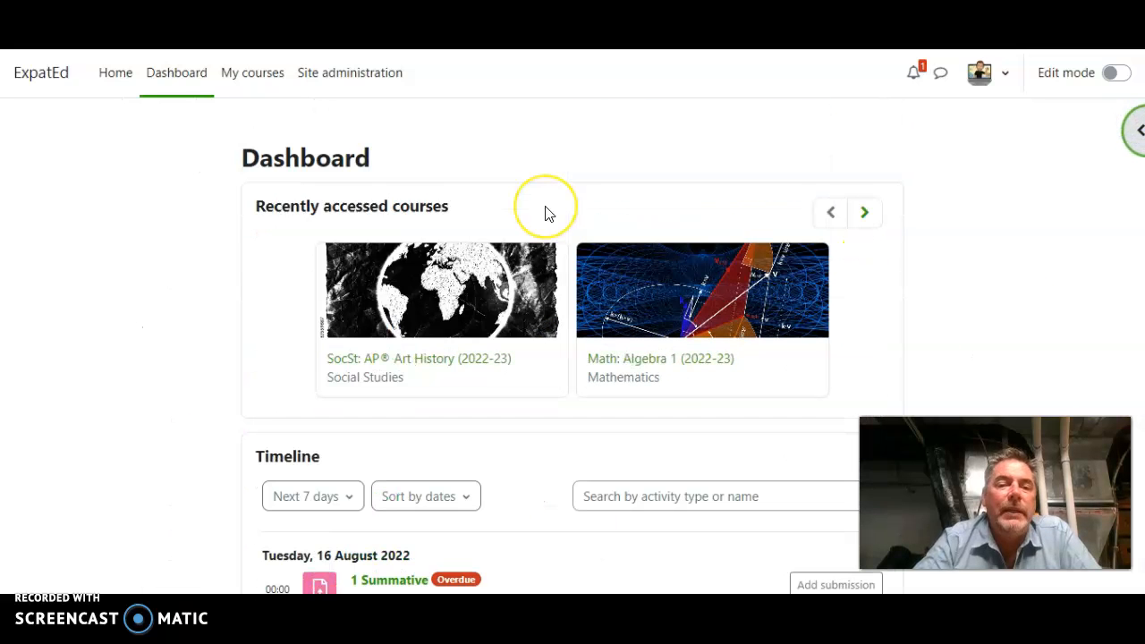
- Open the My courses page and look through the enrolled course cards down to the Mathematics courses
left_click(257, 81)
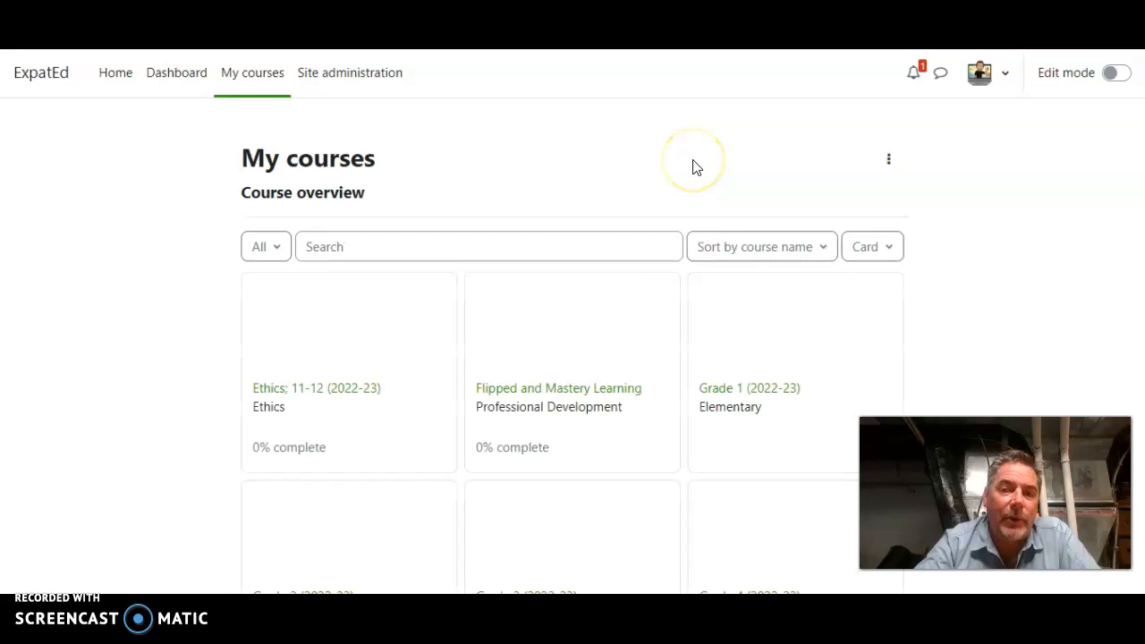
scroll(658, 347, "down", 4)
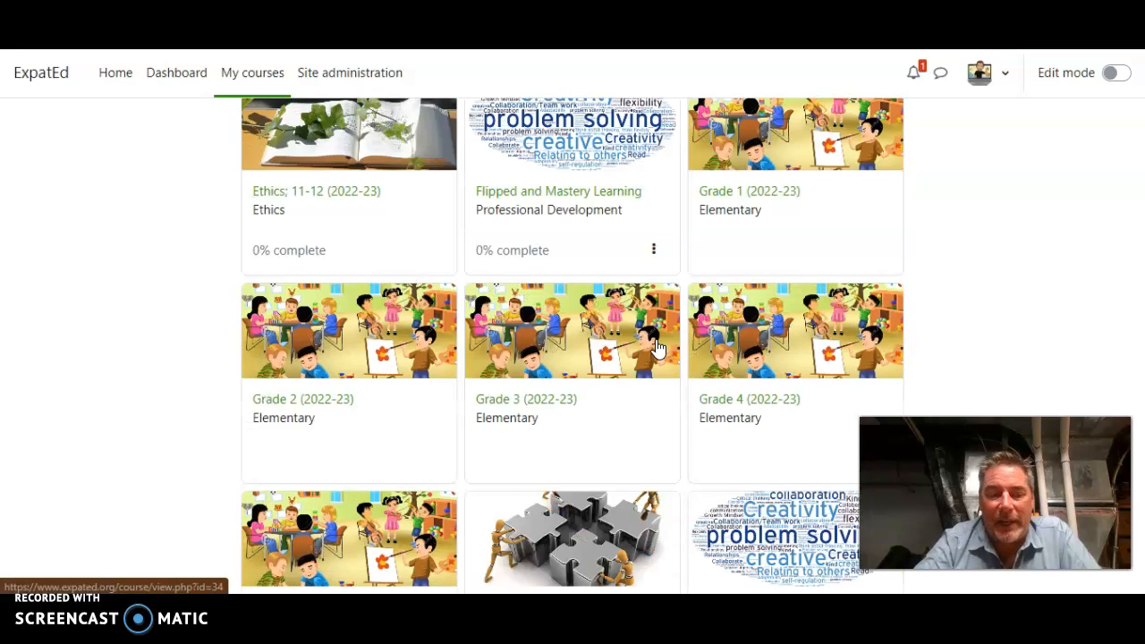
scroll(658, 347, "down", 5)
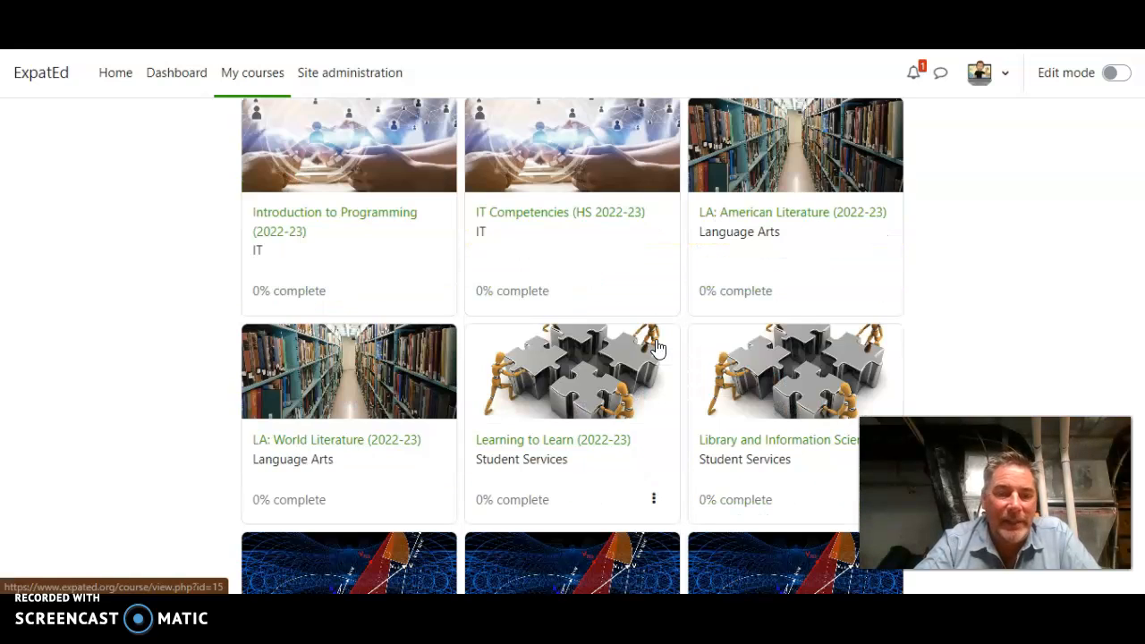
scroll(658, 347, "down", 5)
scroll(657, 347, "down", 1)
scroll(658, 347, "up", 2)
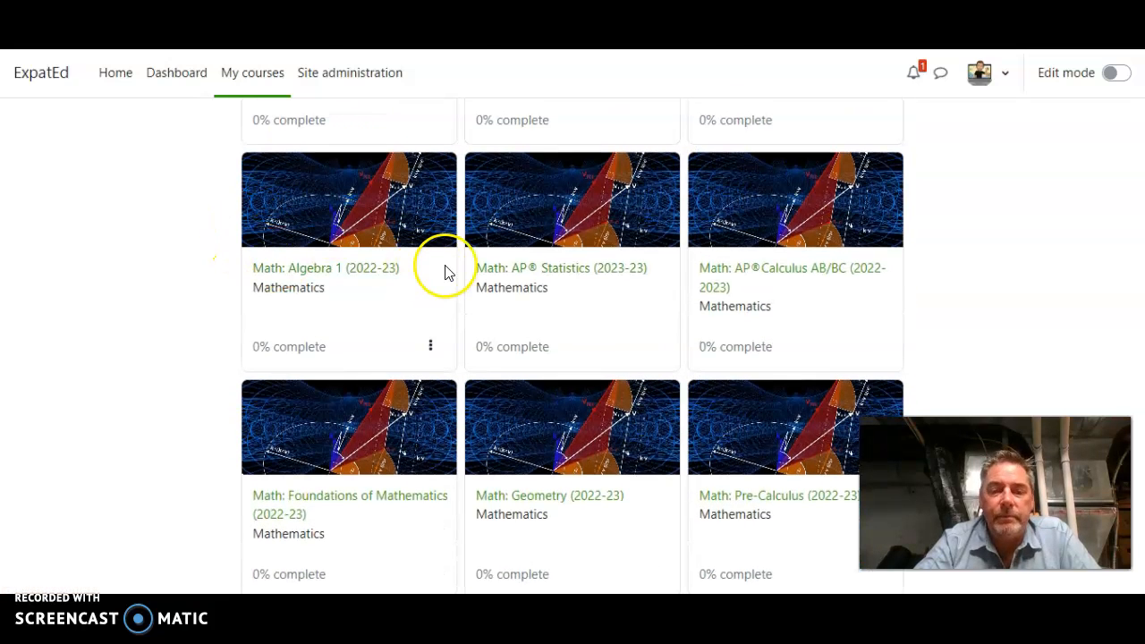
- Open the Math: Algebra 1 (2022-23) course and look through its General and Overview sections
left_click(344, 281)
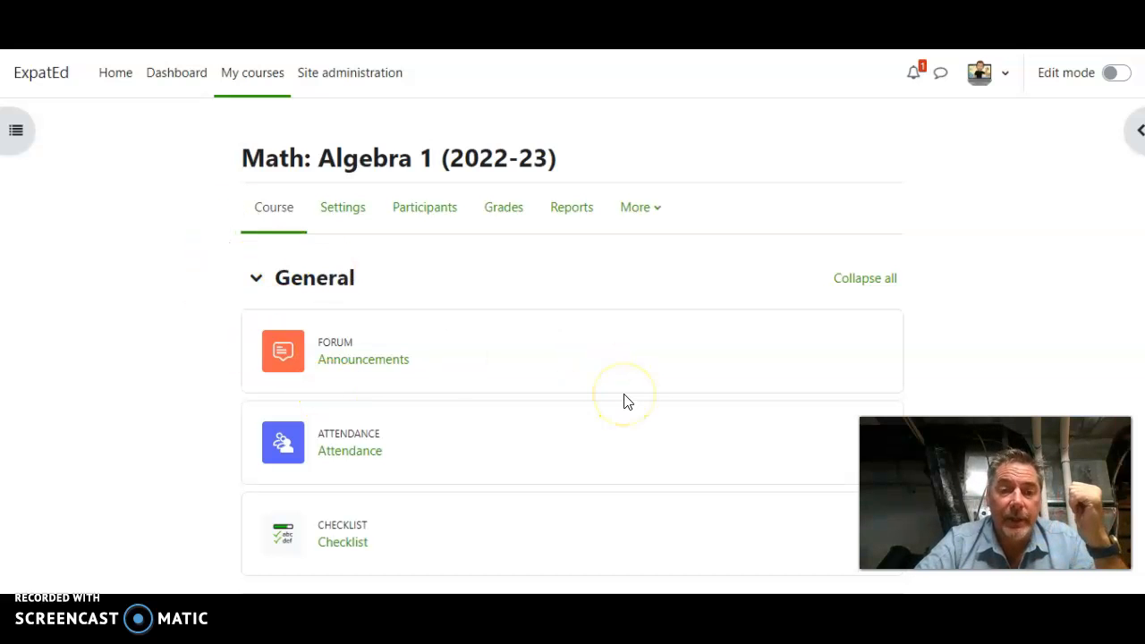
scroll(624, 402, "down", 2)
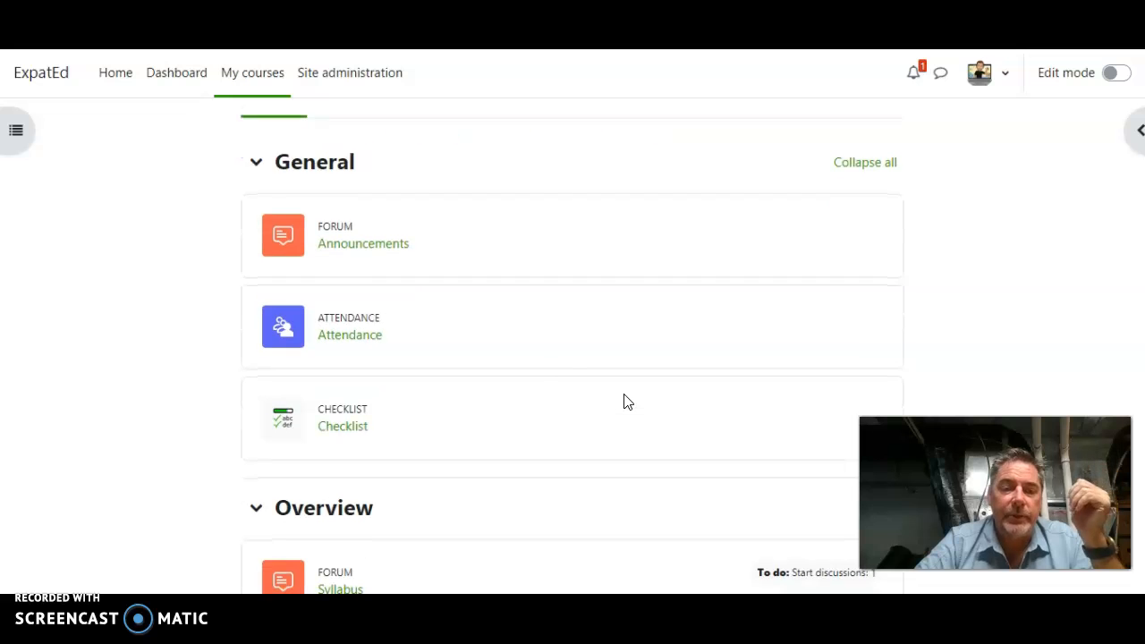
scroll(565, 372, "up", 2)
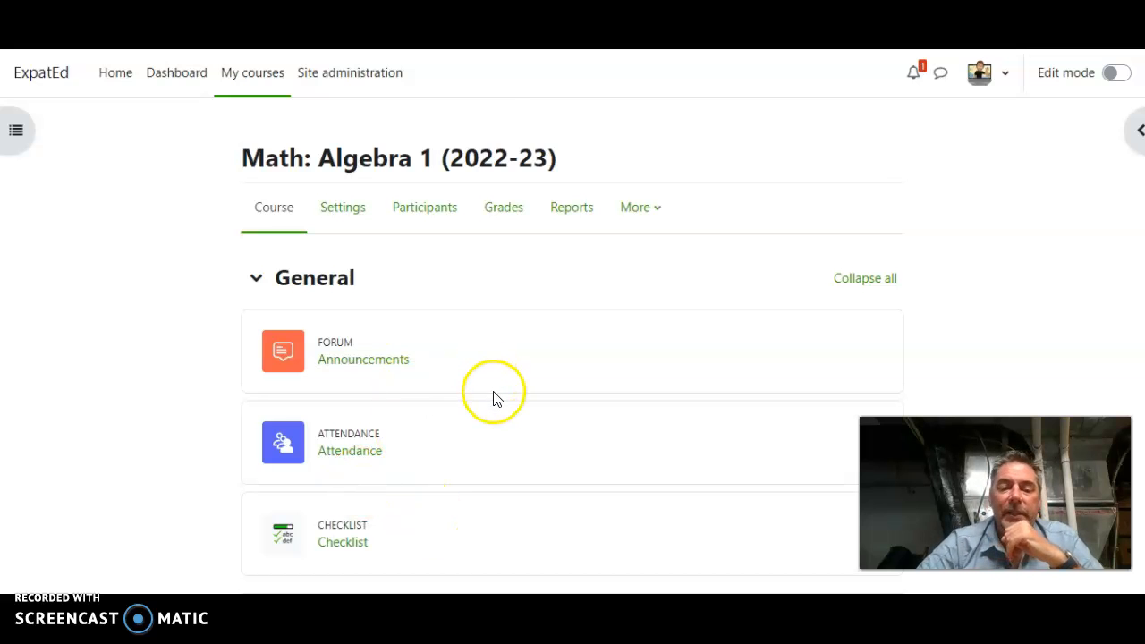
scroll(498, 396, "down", 1)
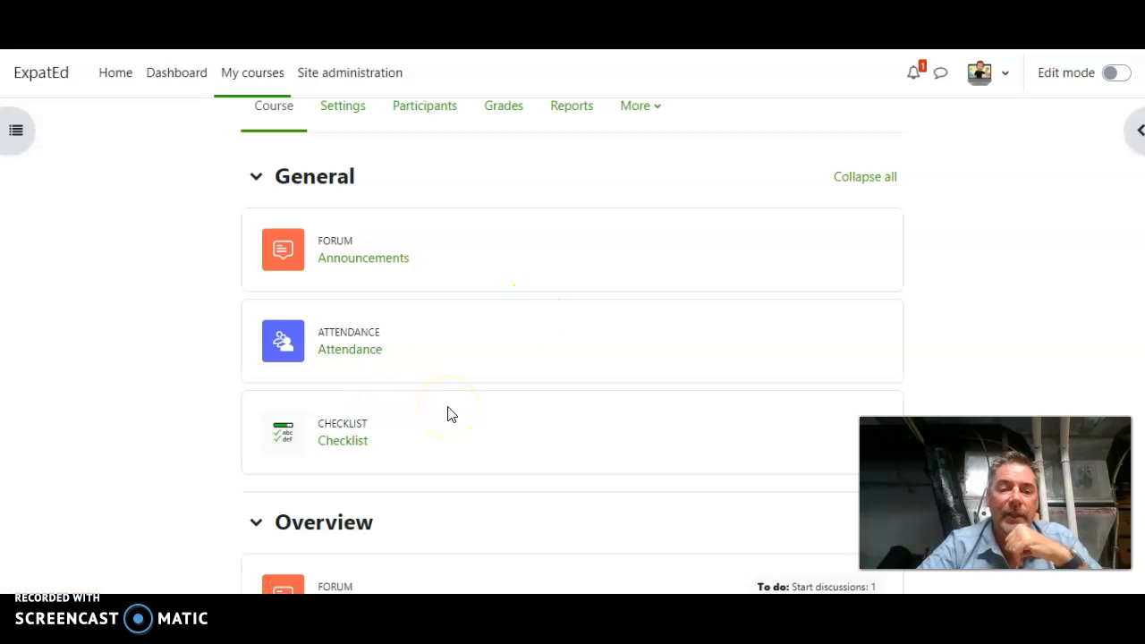
scroll(452, 415, "down", 2)
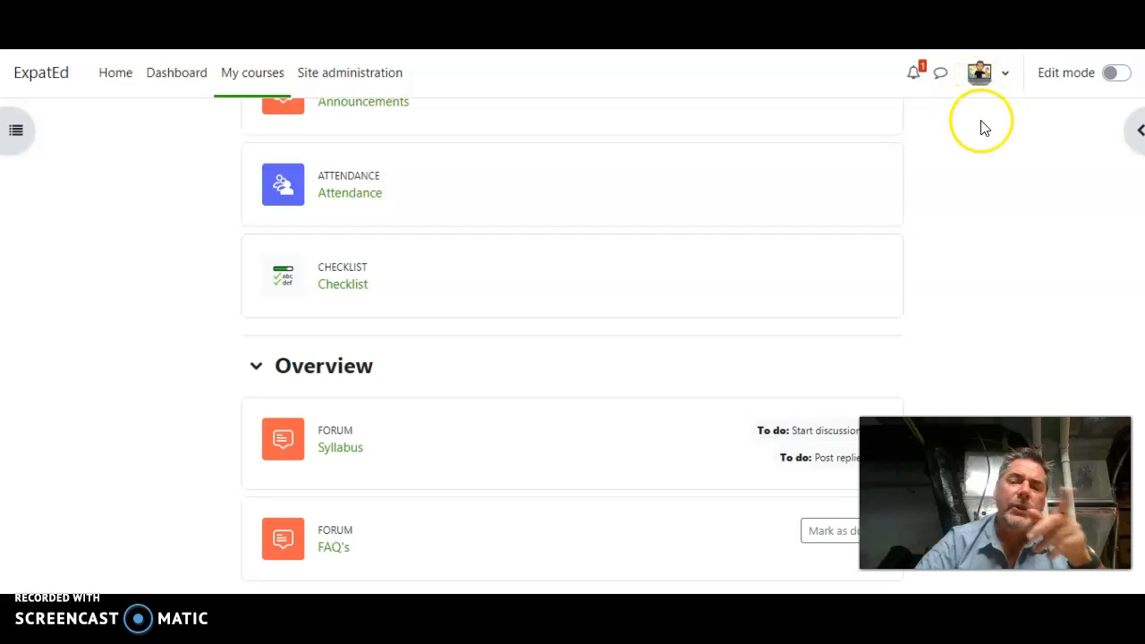
- Turn on edit mode for the Math: Algebra 1 course
left_click(1124, 76)
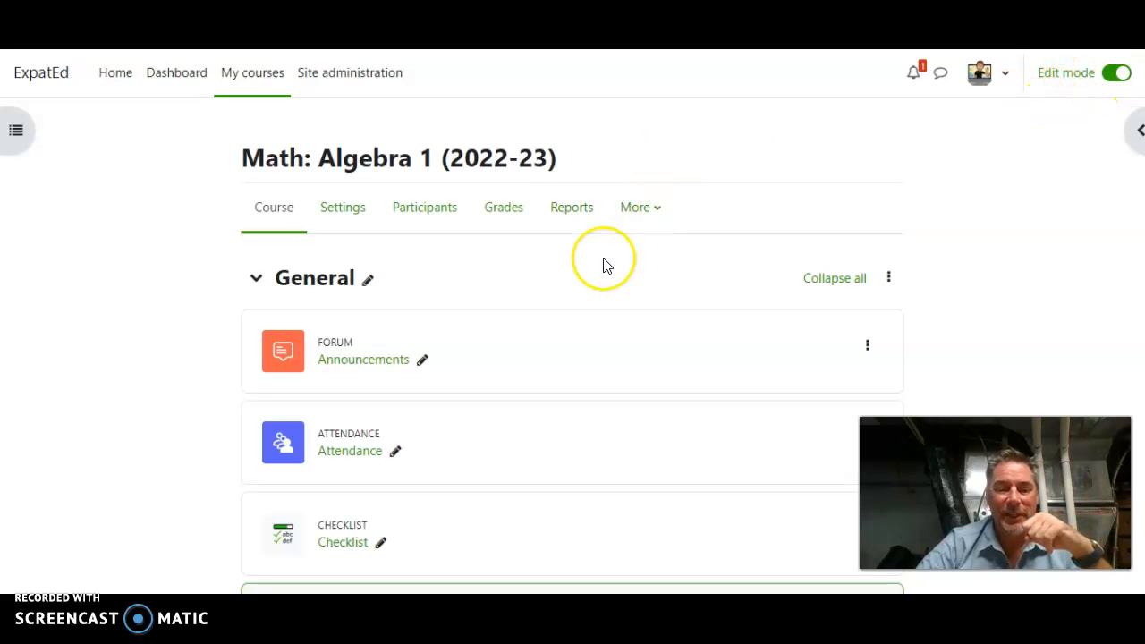
scroll(605, 264, "down", 1)
scroll(604, 264, "down", 1)
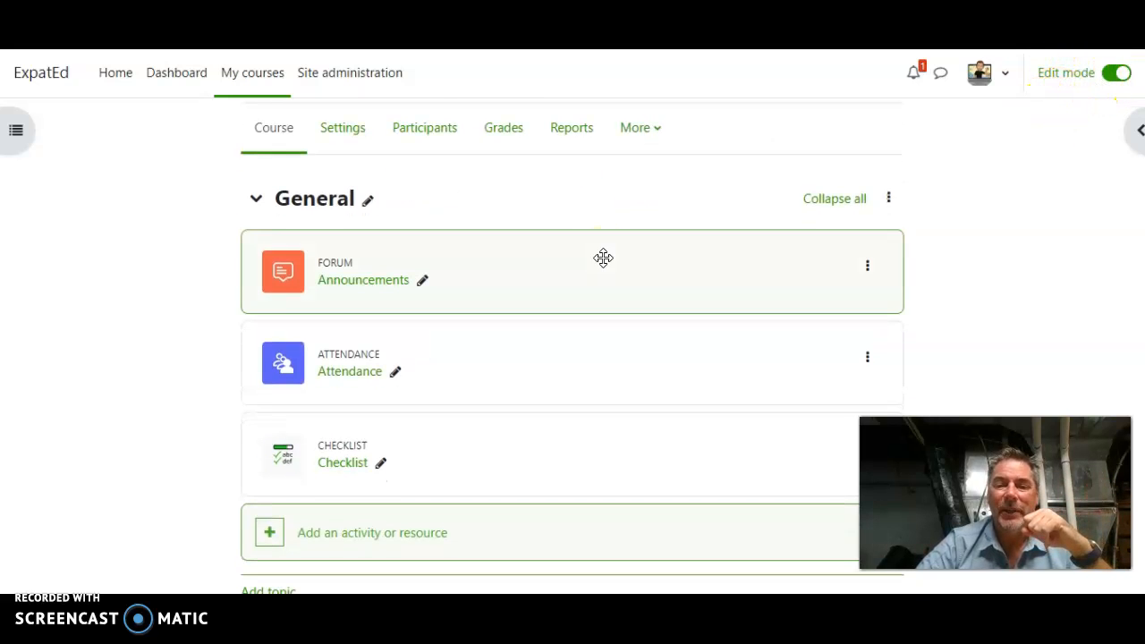
- Rename the General section as Overview
left_click(367, 202)
key("BackSpace")
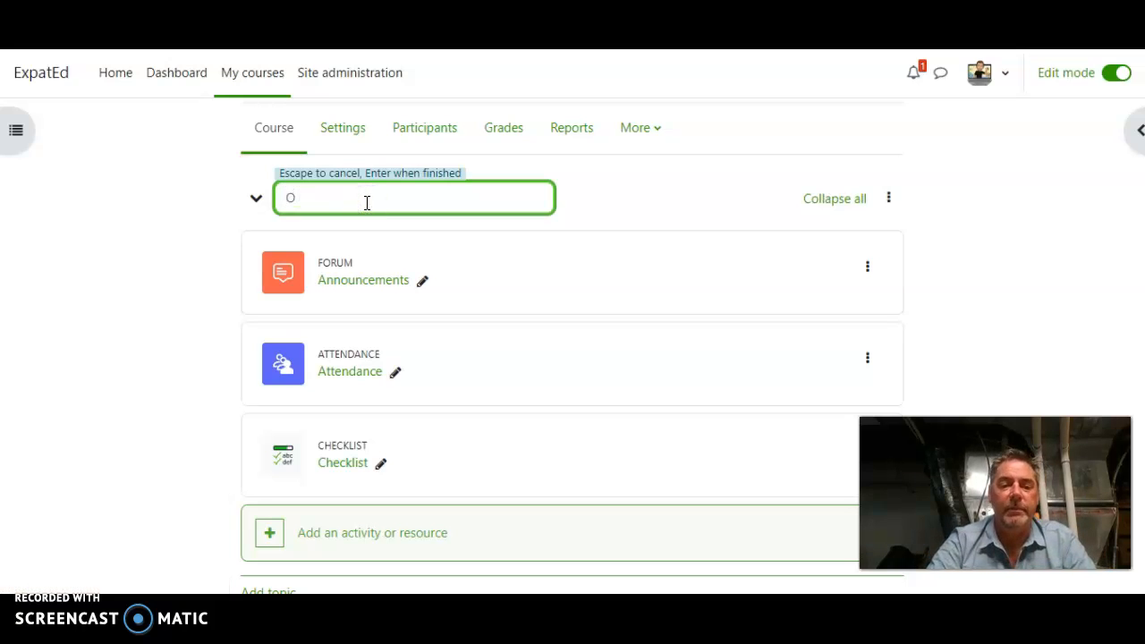
key("Return")
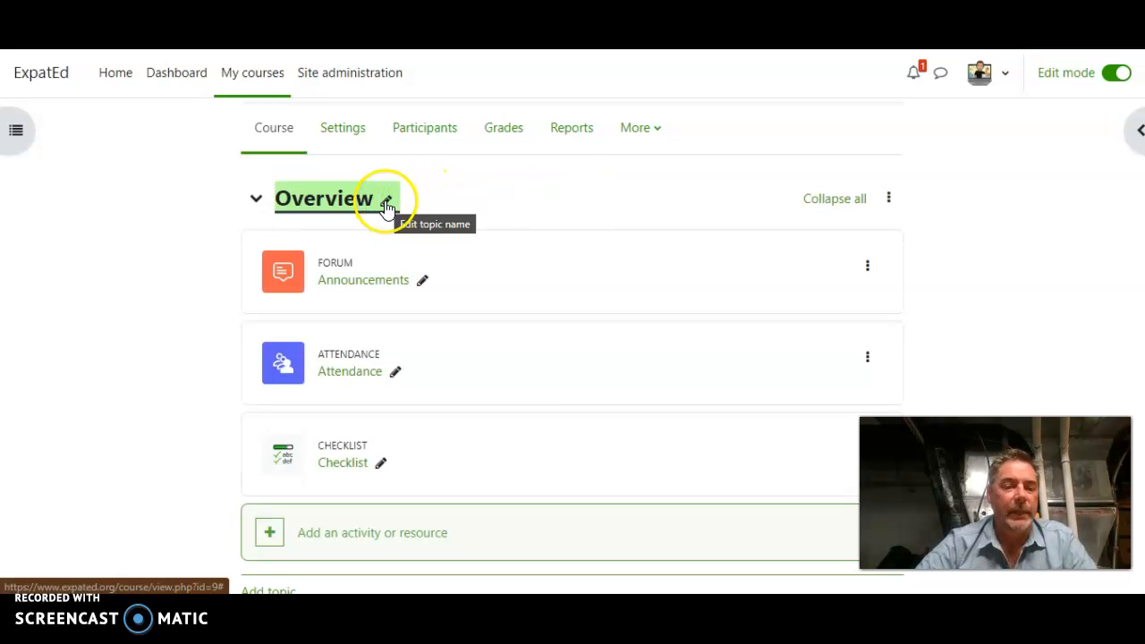
- Rename the course's first section back to General
left_click(390, 204)
type("aG")
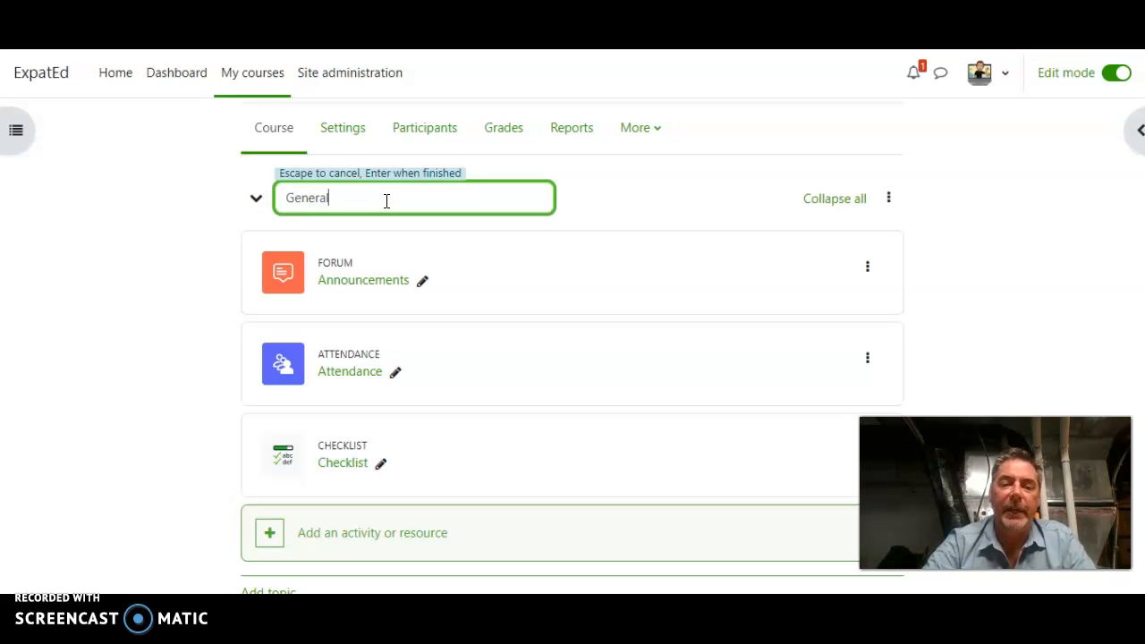
key("Return")
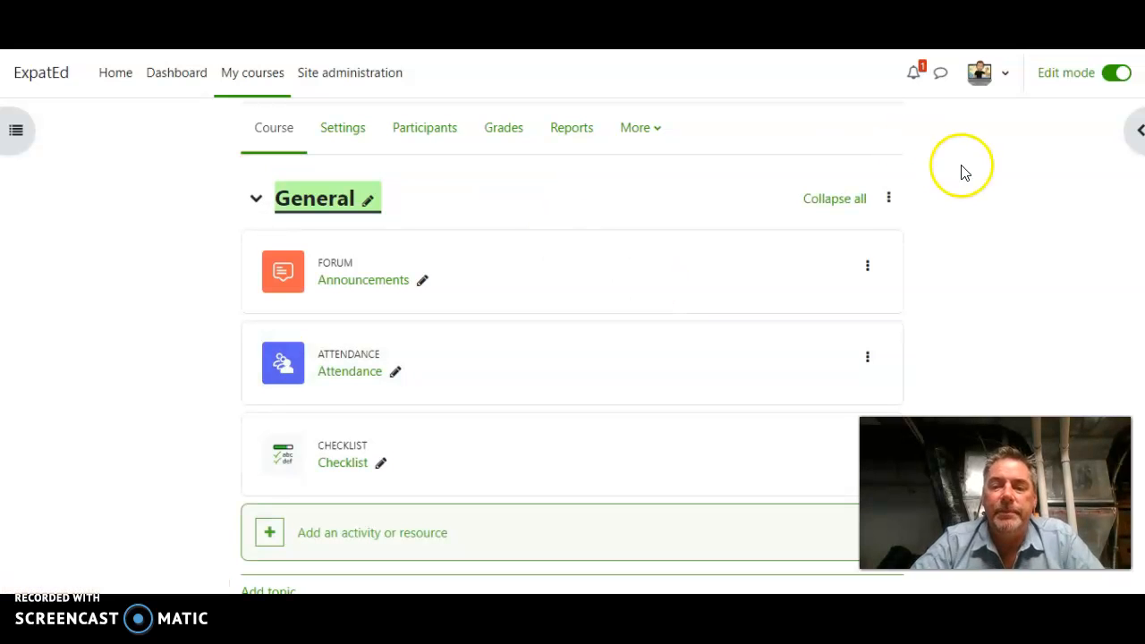
- Review the editing options of the General section and the actions available for its Announcements forum
left_click(890, 198)
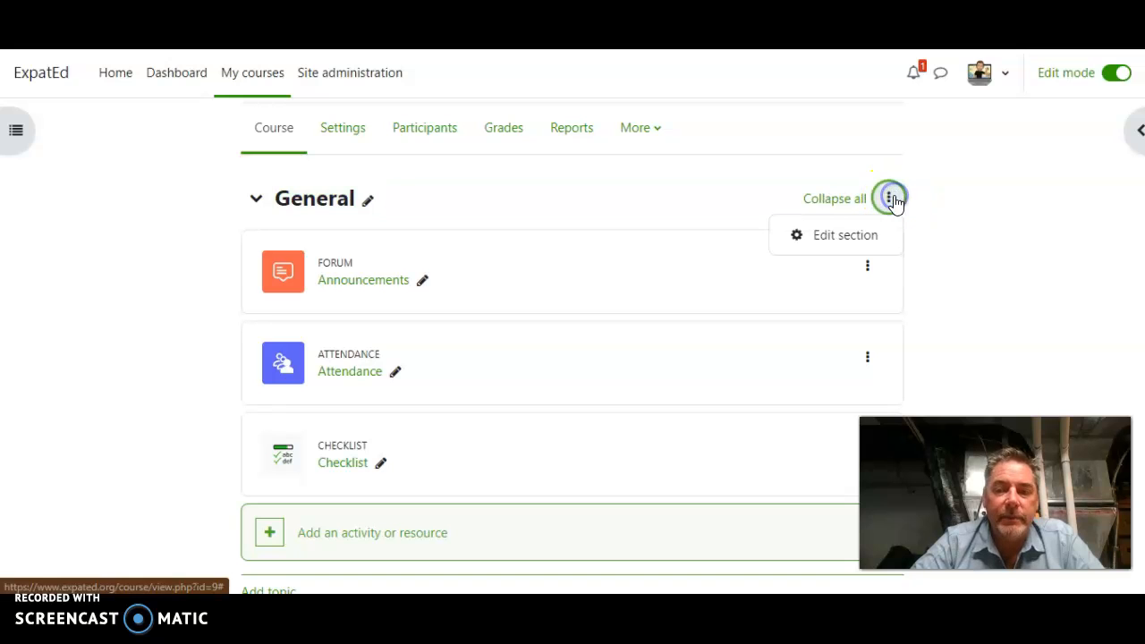
left_click(868, 266)
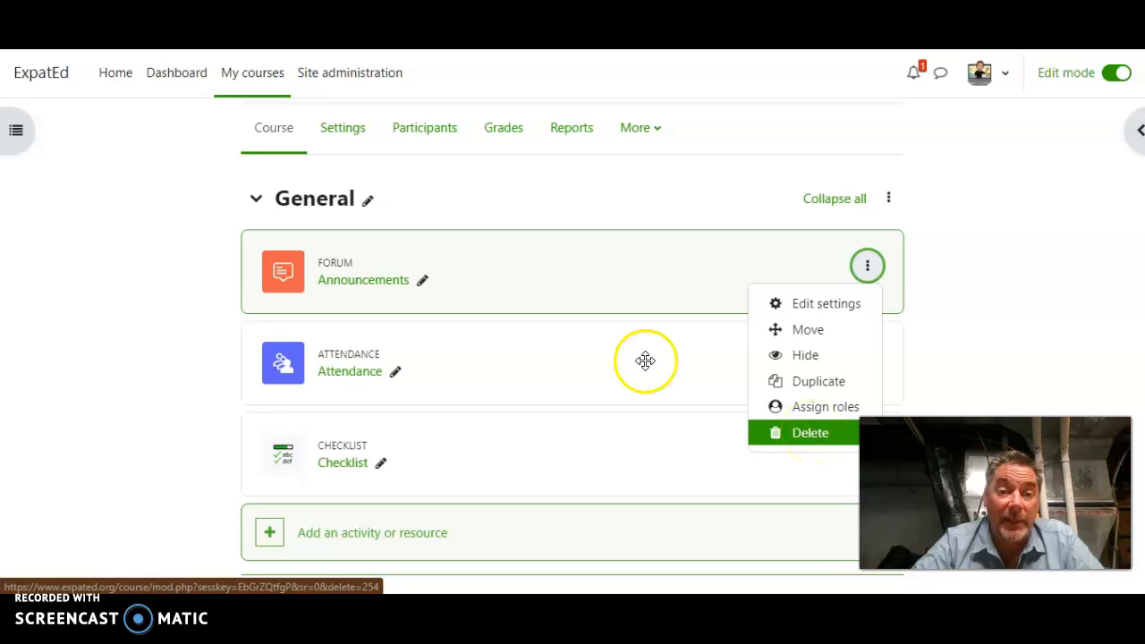
- Try out reordering the Announcements, Attendance and Checklist activities within the General section
left_click(540, 273)
left_click_drag(541, 274, 481, 363)
left_click_drag(482, 451, 468, 277)
left_click_drag(486, 382, 474, 504)
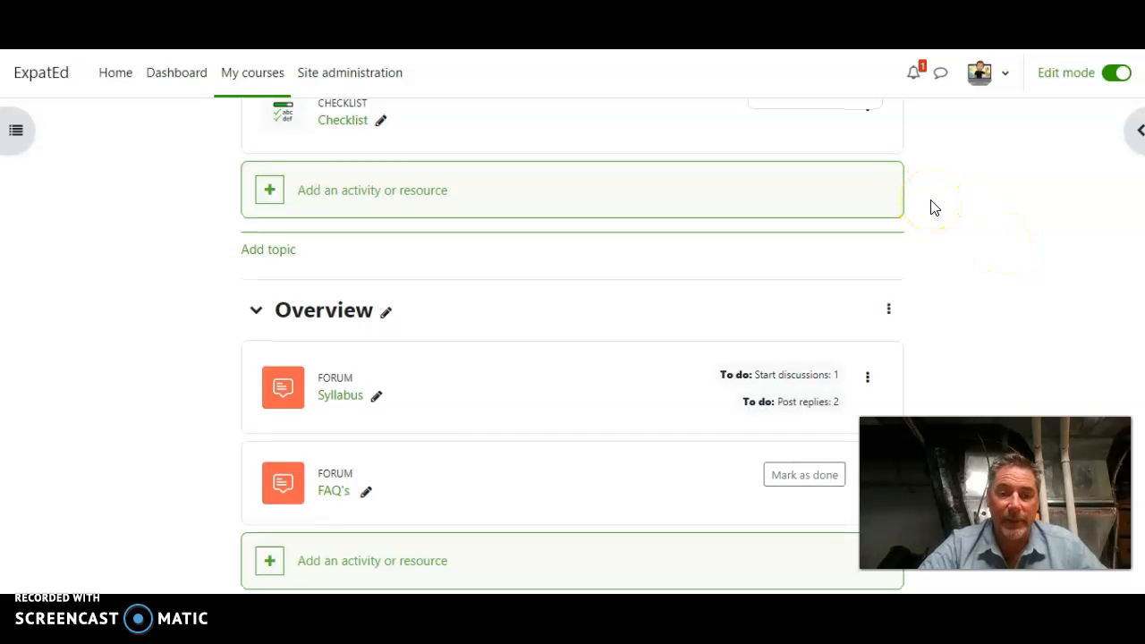
- Examine the General and Overview sections with their editing controls, and dismiss the Announcements forum's open action list
scroll(931, 208, "down", 1)
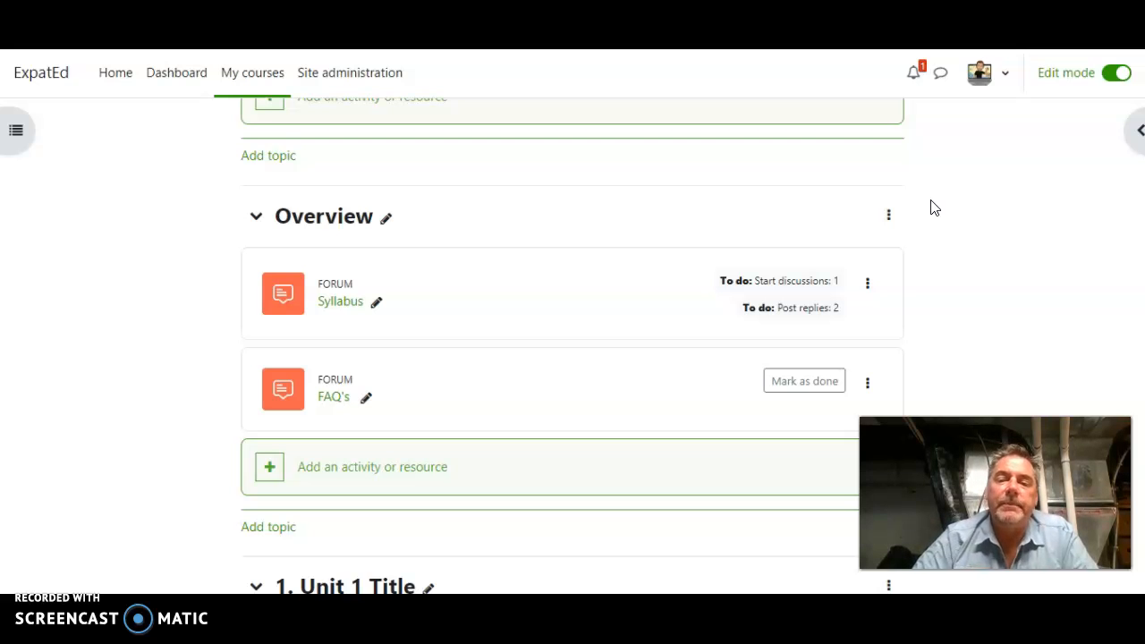
scroll(931, 207, "up", 2)
scroll(931, 208, "up", 2)
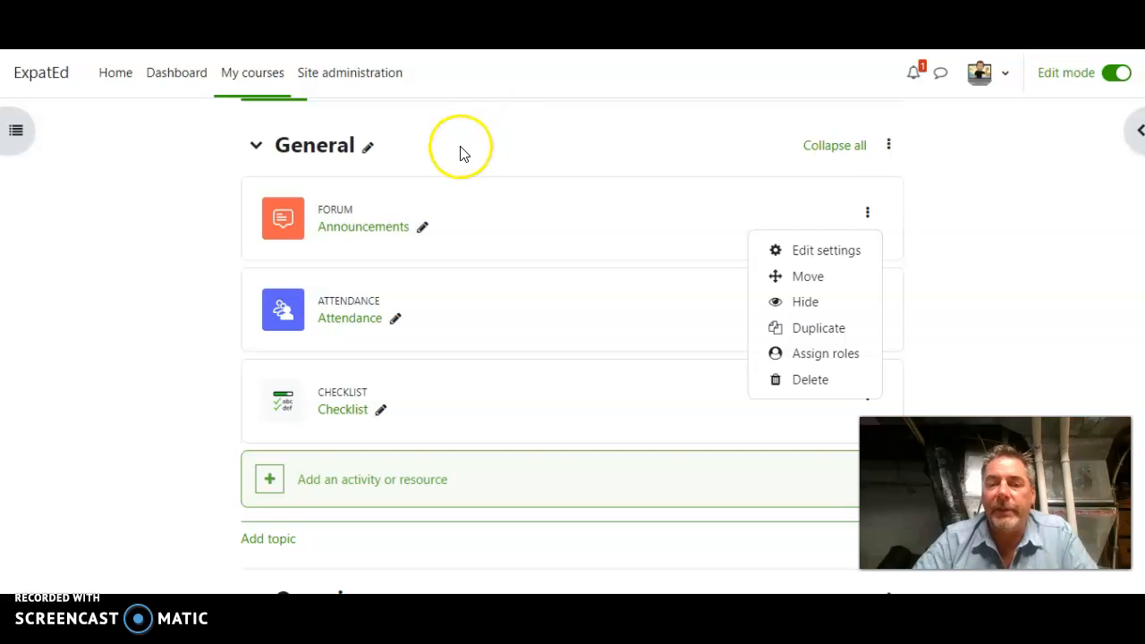
scroll(507, 242, "up", 1)
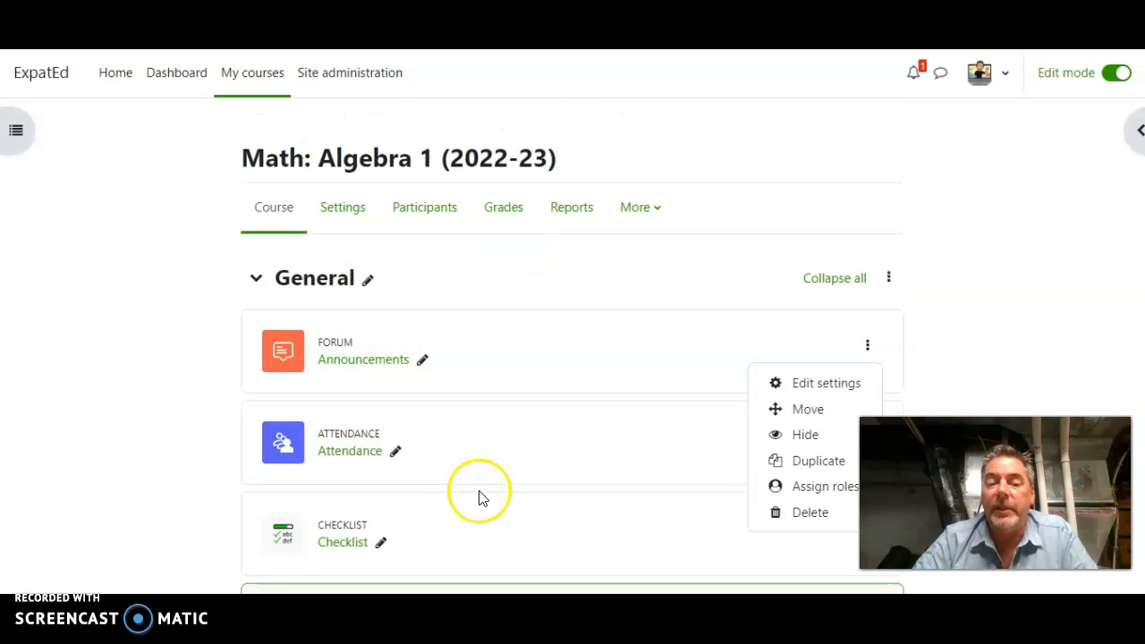
scroll(479, 498, "down", 1)
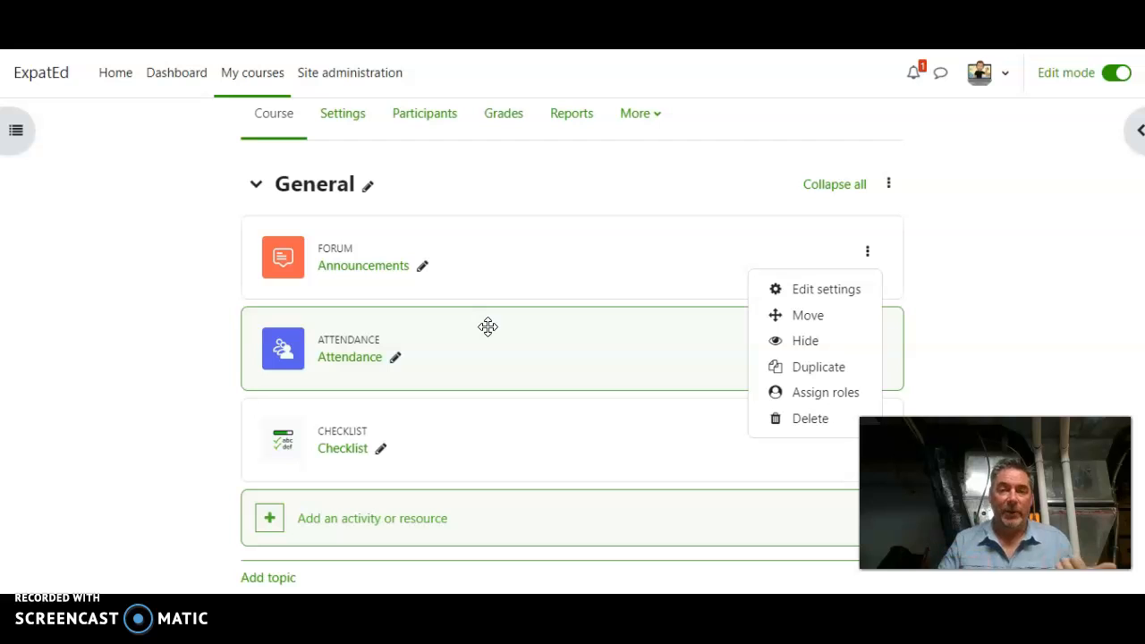
left_click(1028, 371)
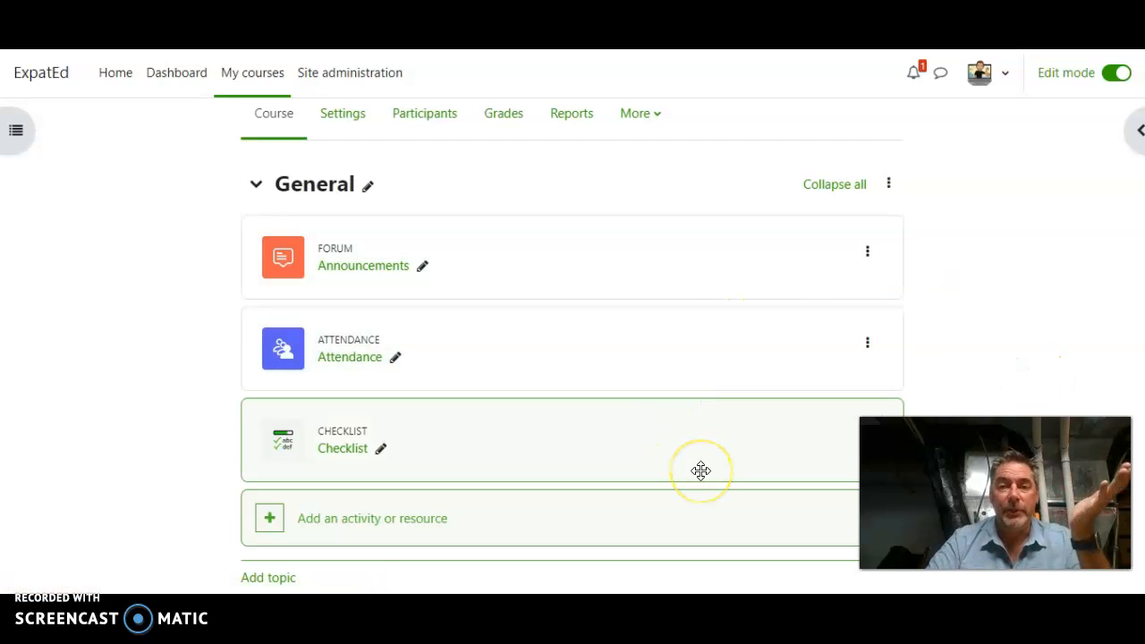
scroll(700, 470, "down", 2)
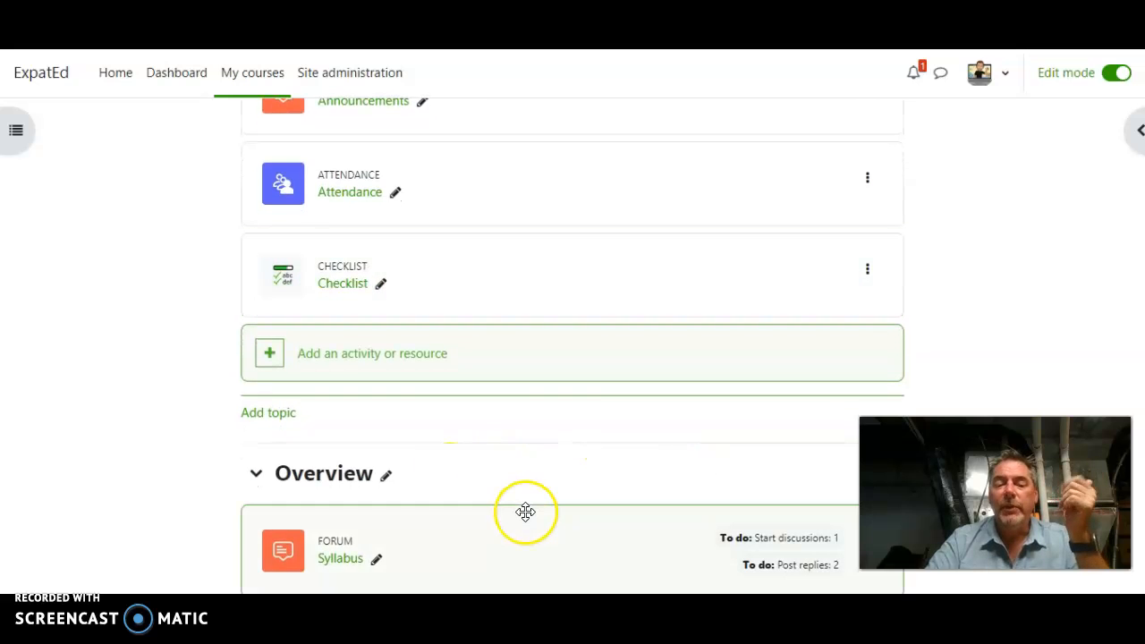
scroll(525, 512, "down", 3)
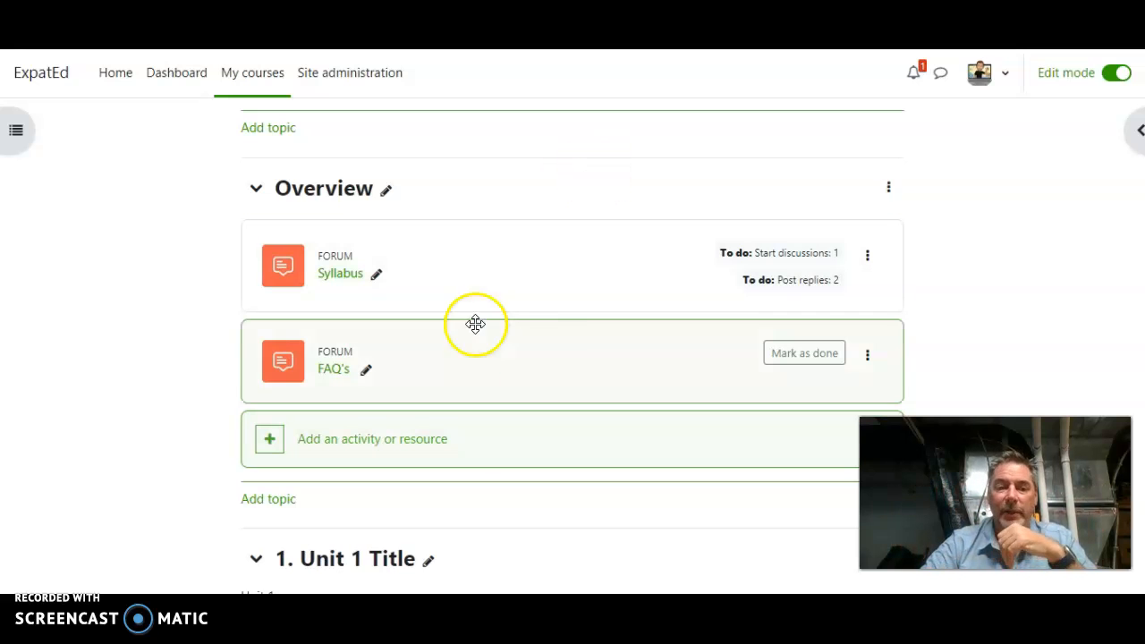
- Open the course index, look through its sections from General to 6. Unit Title, and close it
left_click(24, 135)
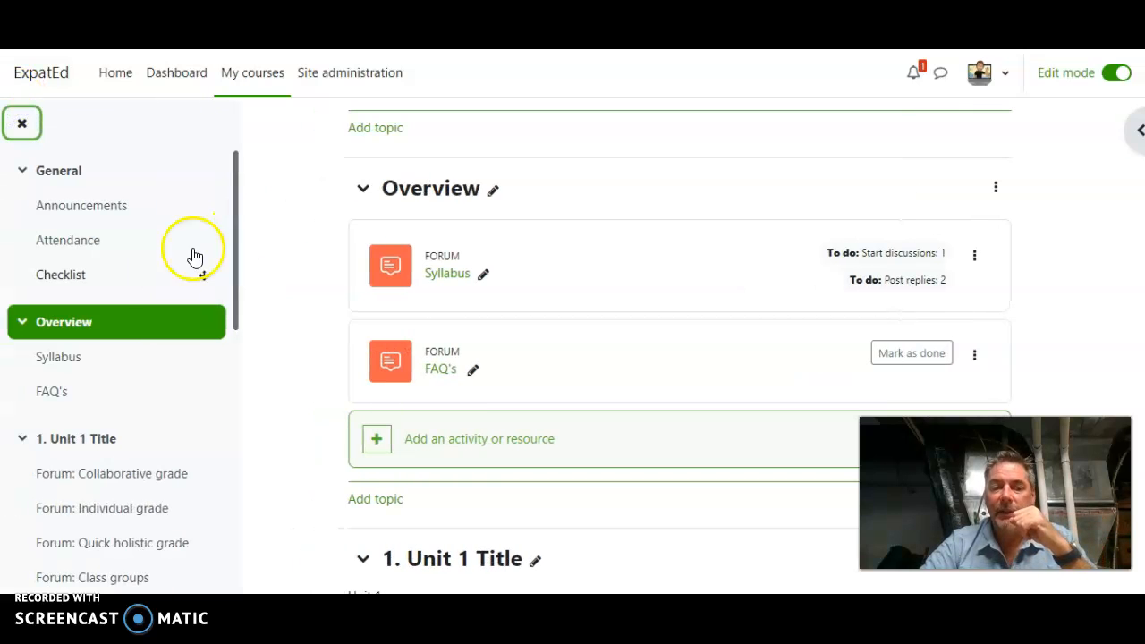
scroll(154, 486, "down", 3)
scroll(156, 487, "down", 5)
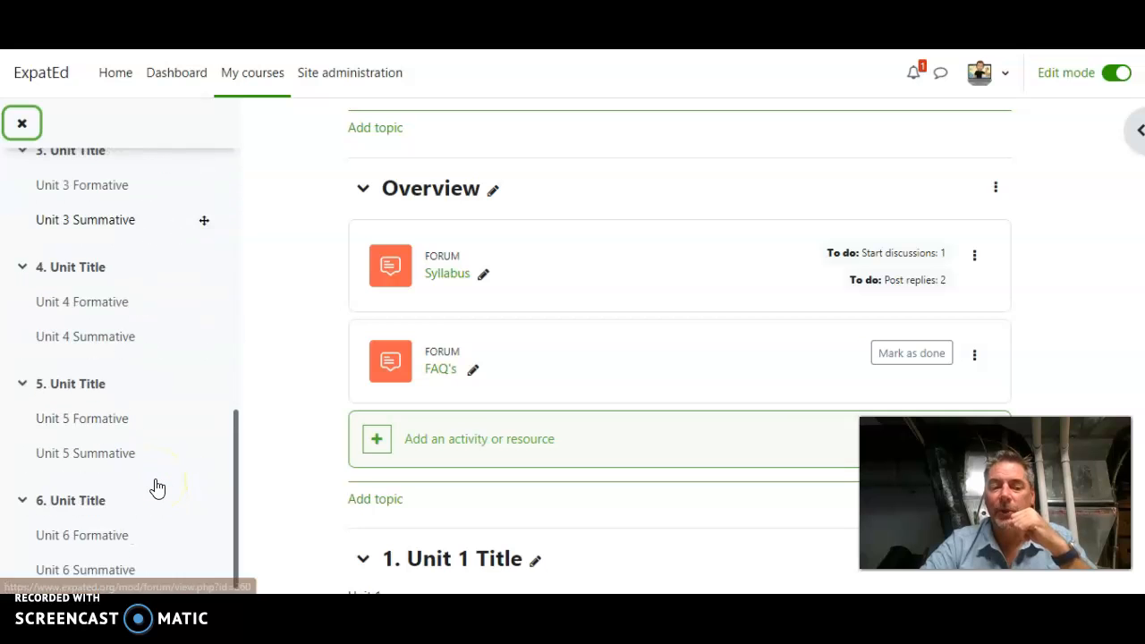
scroll(157, 487, "up", 5)
scroll(157, 487, "up", 3)
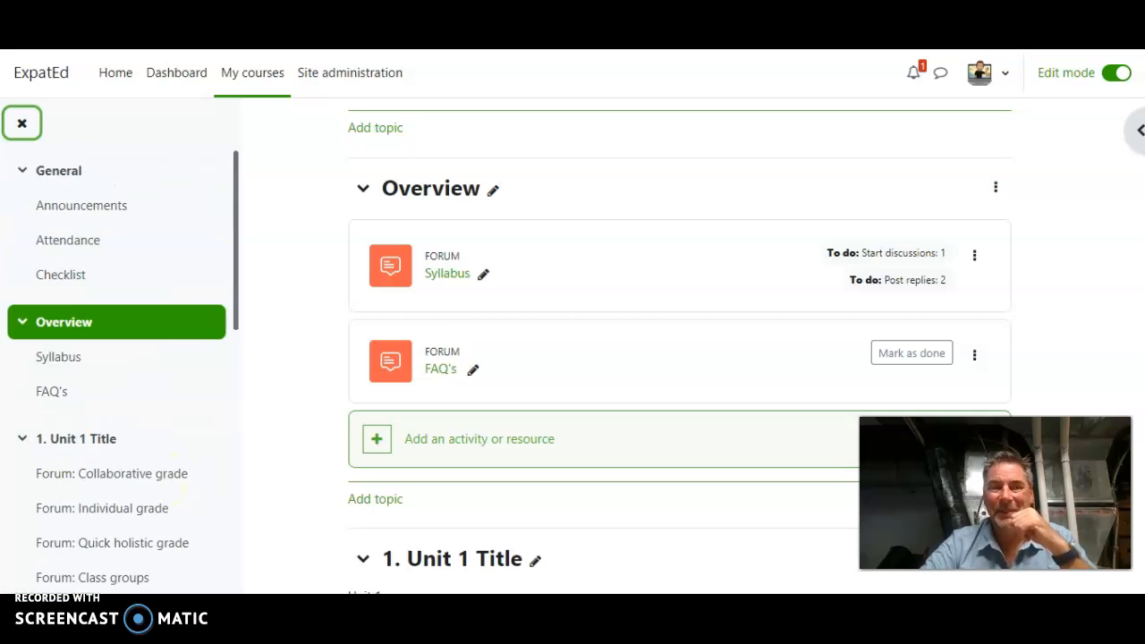
left_click(22, 122)
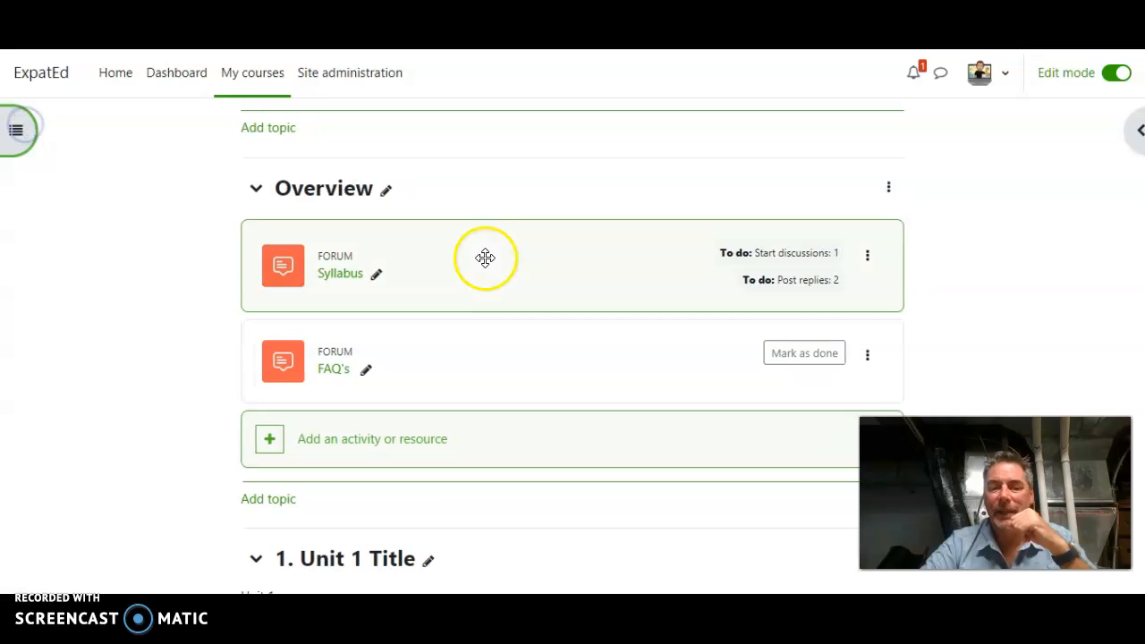
left_click(20, 130)
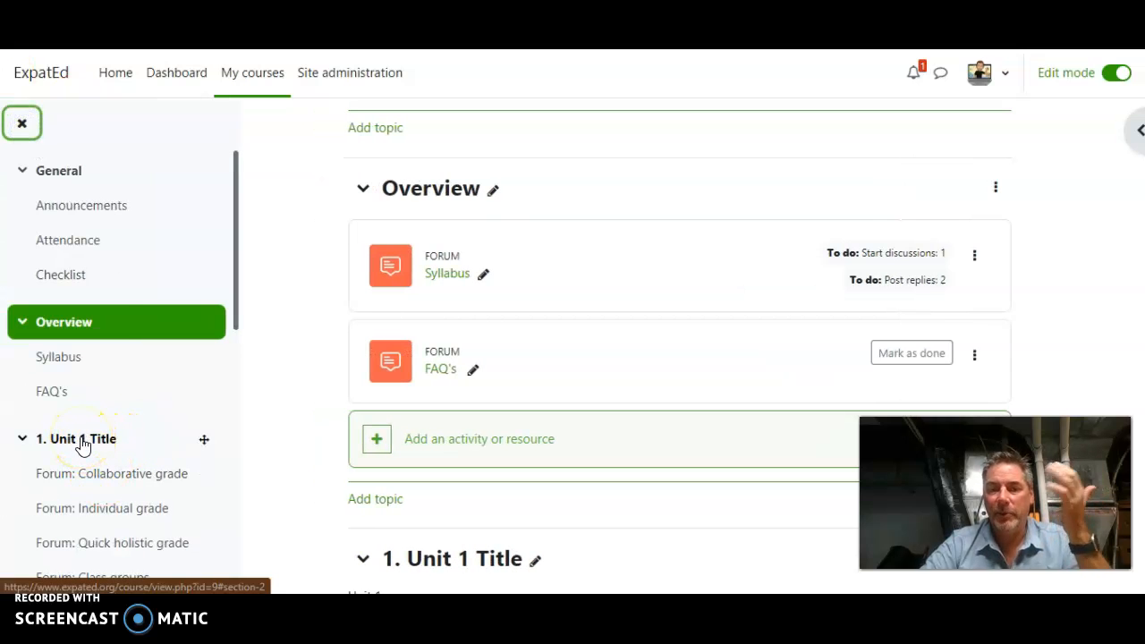
left_click(24, 126)
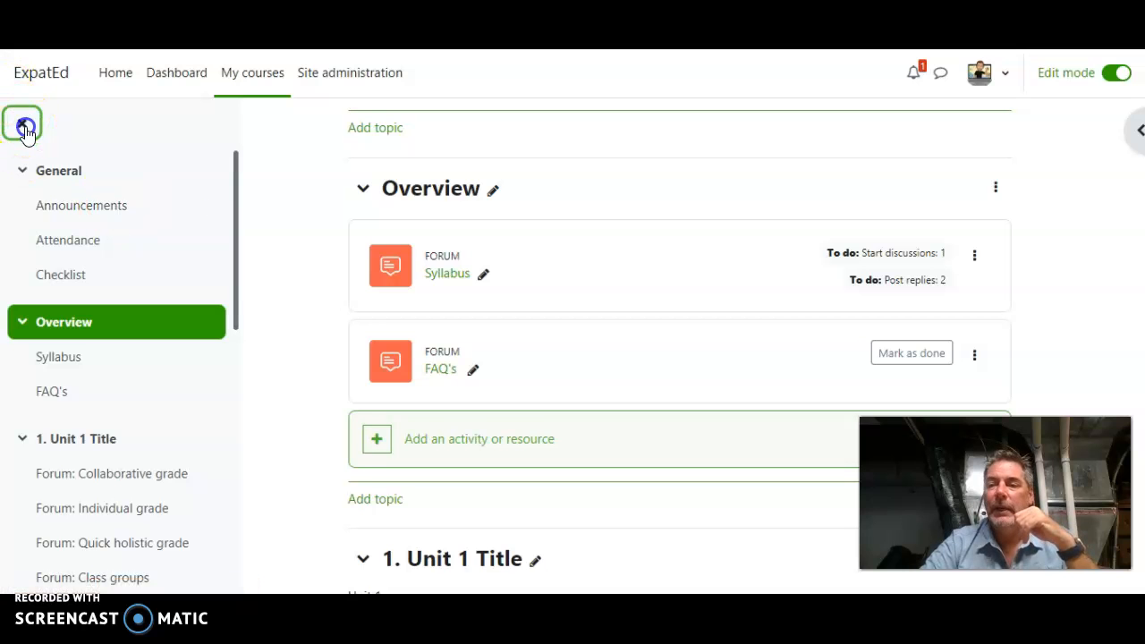
- Turn off edit mode and look through the Overview and 1. Unit 1 Title sections
left_click(1114, 73)
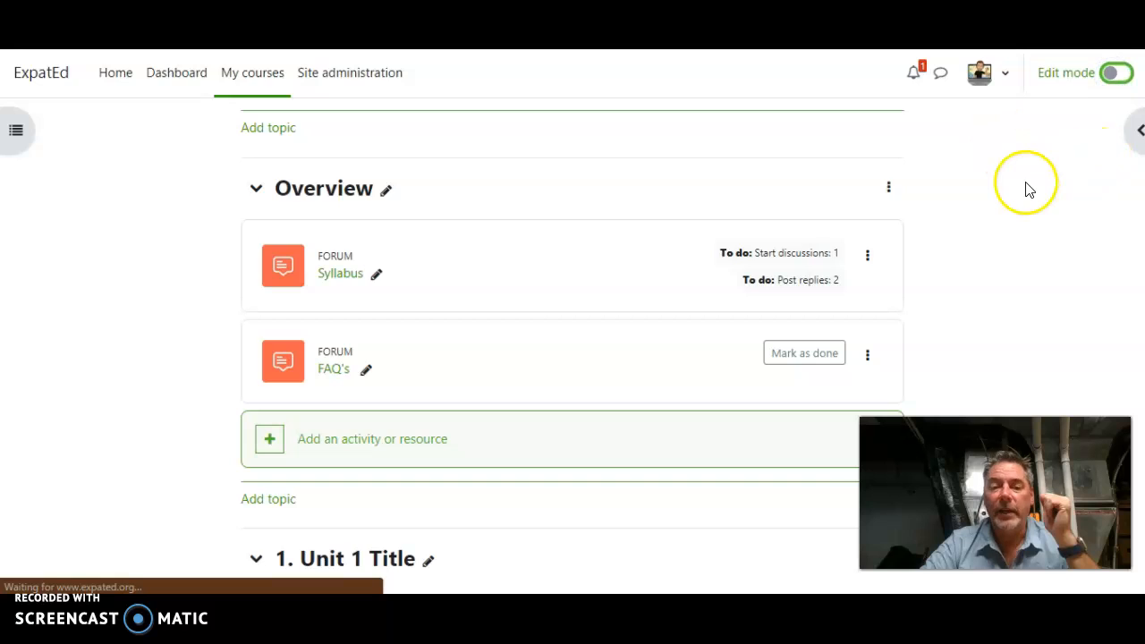
scroll(596, 491, "down", 4)
scroll(597, 491, "down", 1)
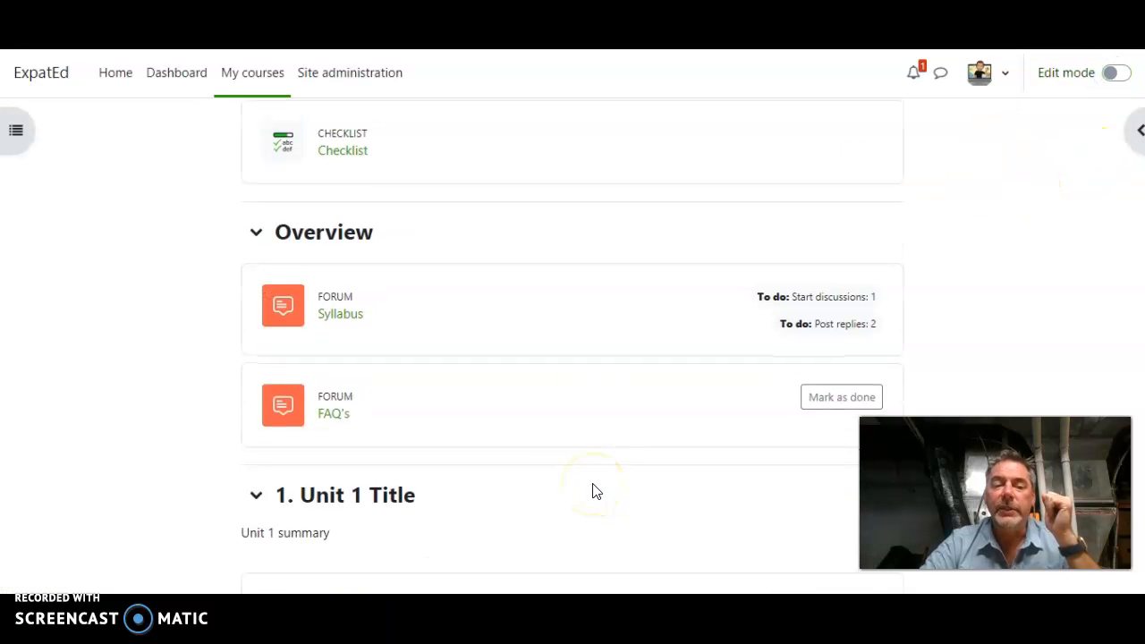
scroll(563, 357, "down", 6)
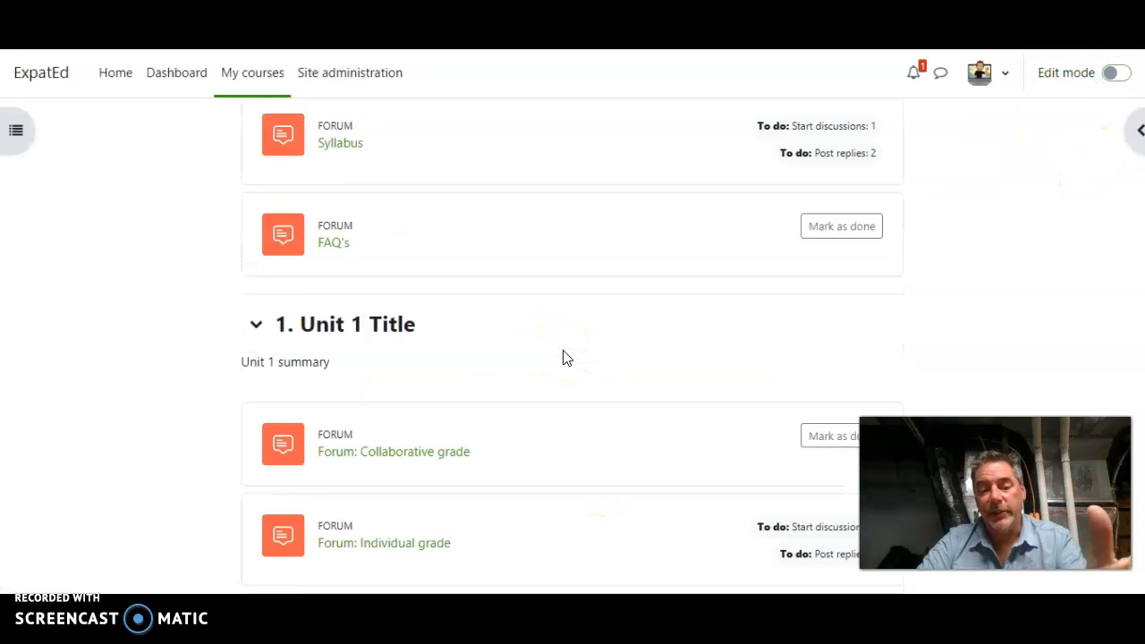
scroll(563, 357, "up", 2)
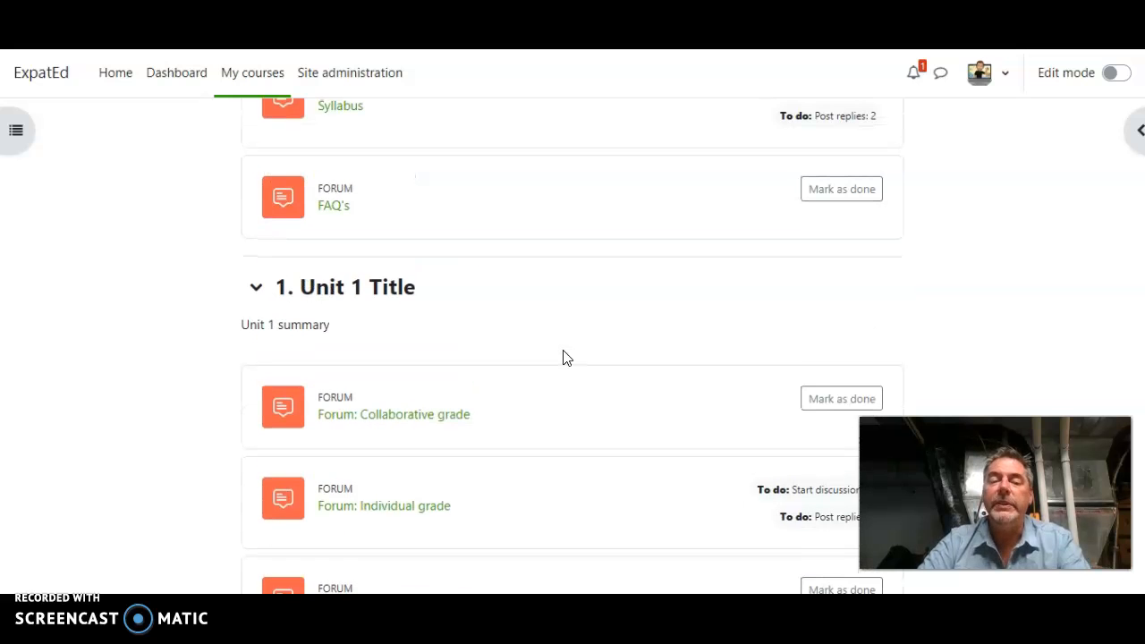
- Open the course index and use it to jump to the 4. Unit Title section
left_click(18, 136)
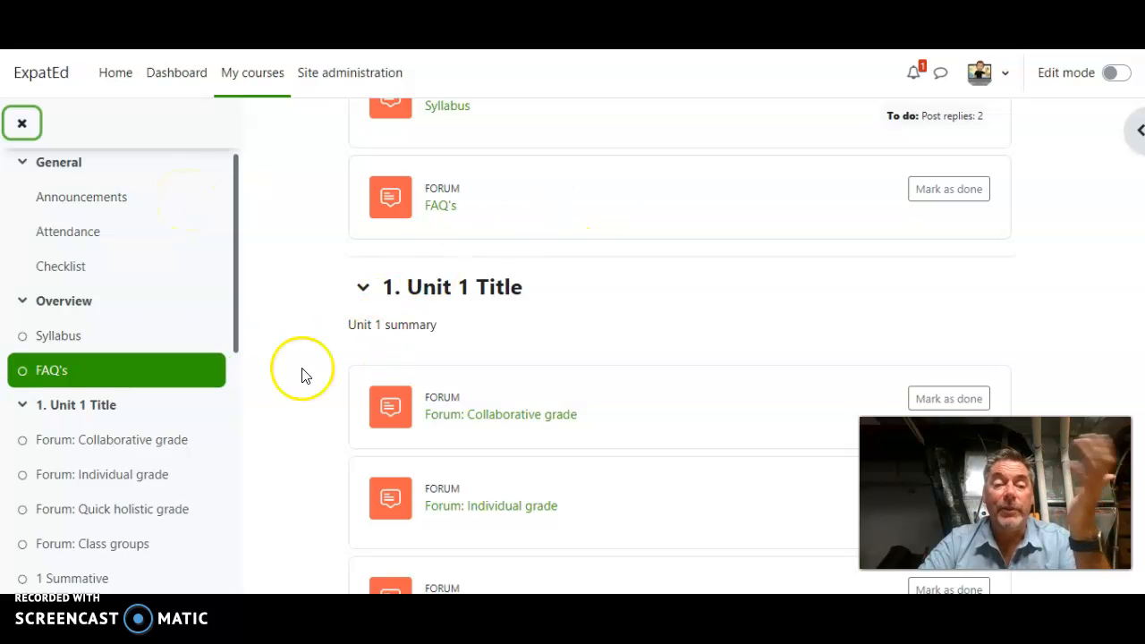
left_click(21, 122)
left_click(21, 126)
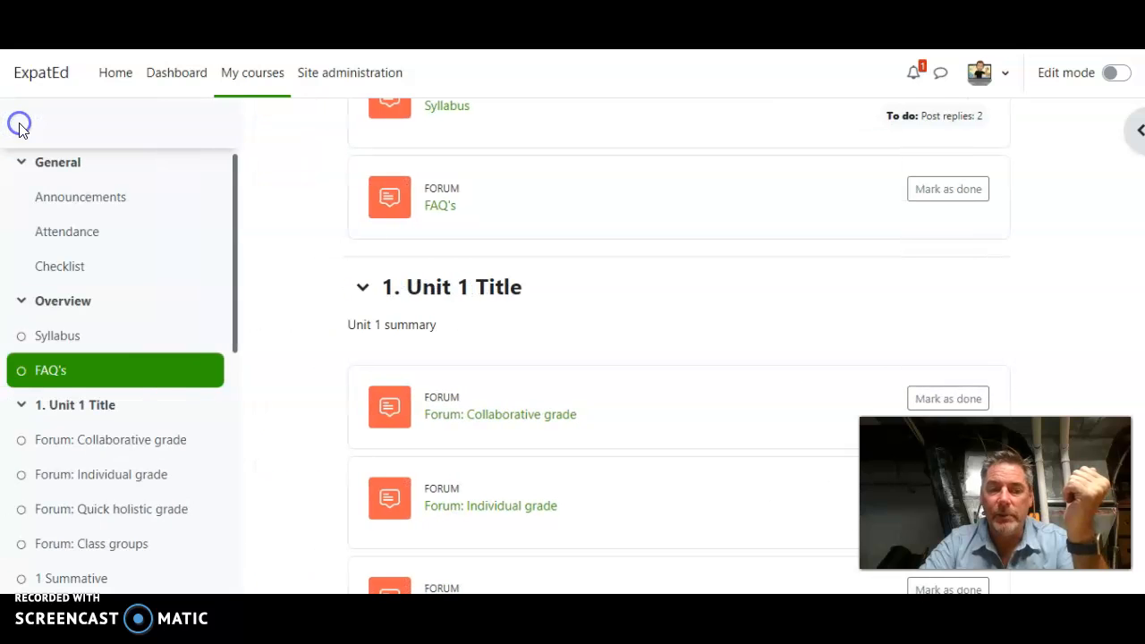
scroll(140, 532, "down", 5)
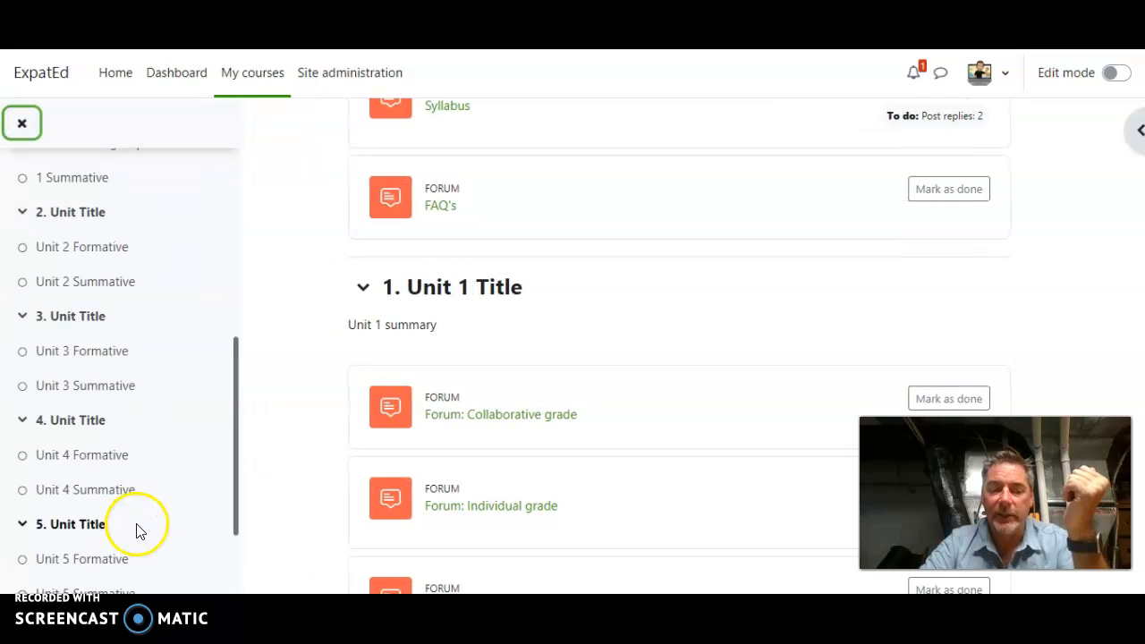
left_click(64, 423)
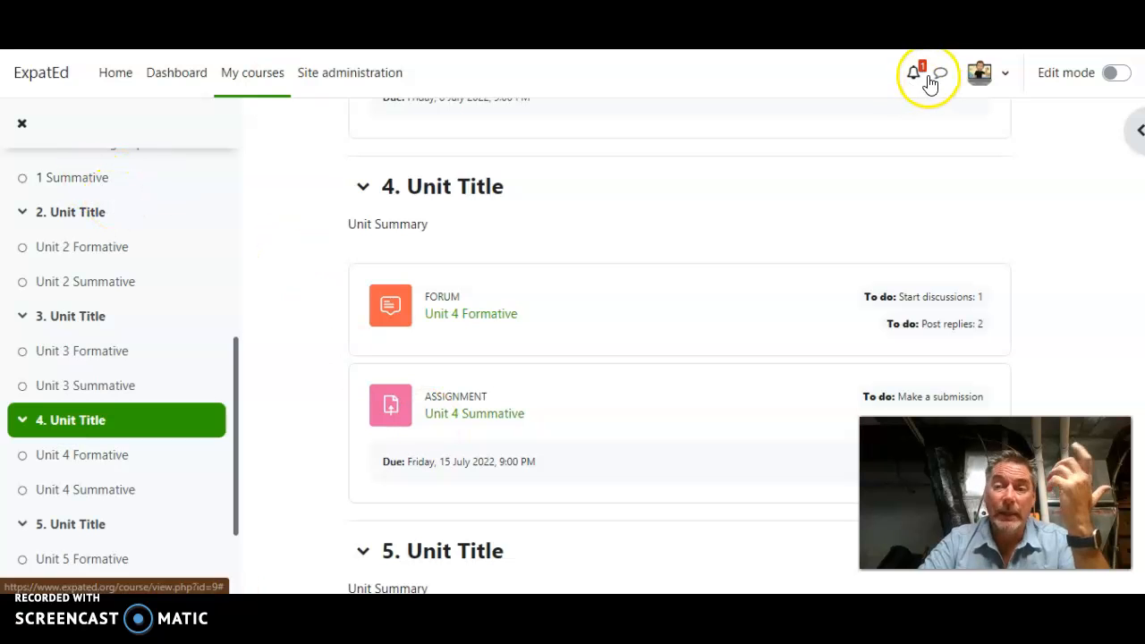
- Turn on edit mode for the Algebra 1 course and close the course index
left_click(1122, 73)
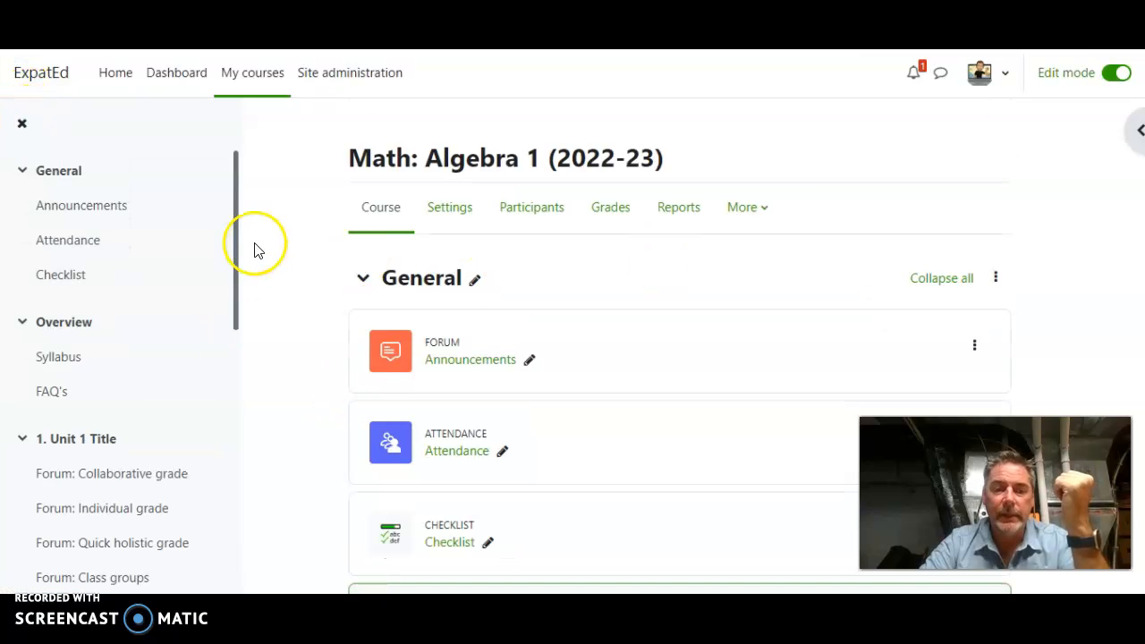
left_click(23, 124)
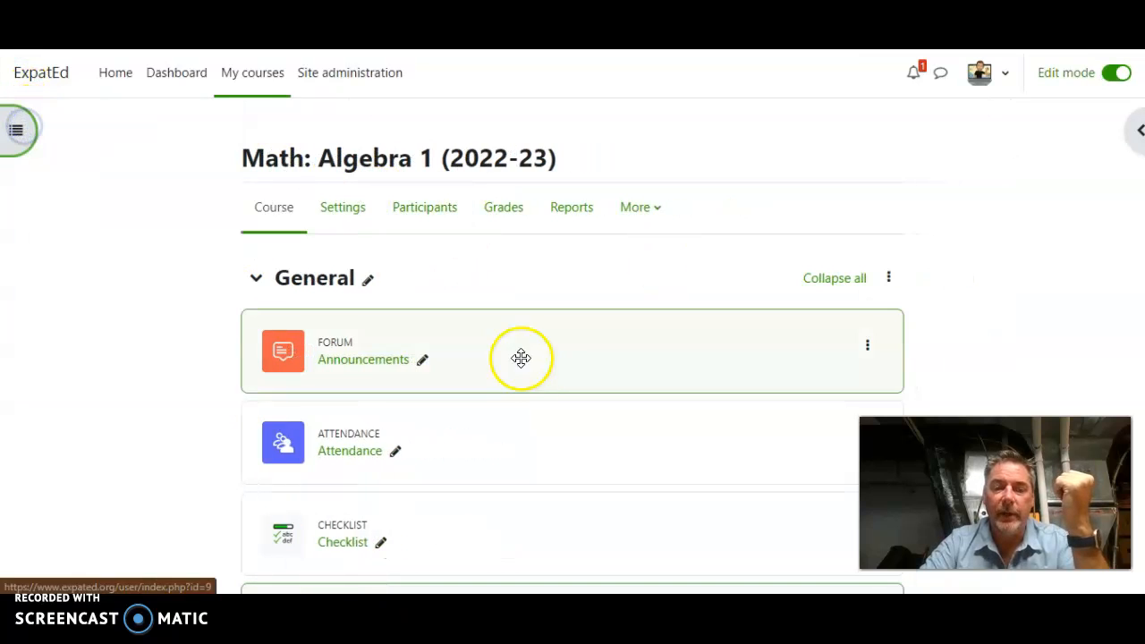
- Rename the 1. Unit 1 Title section as "1. Variables and Expressions"
scroll(531, 369, "down", 2)
scroll(535, 369, "down", 6)
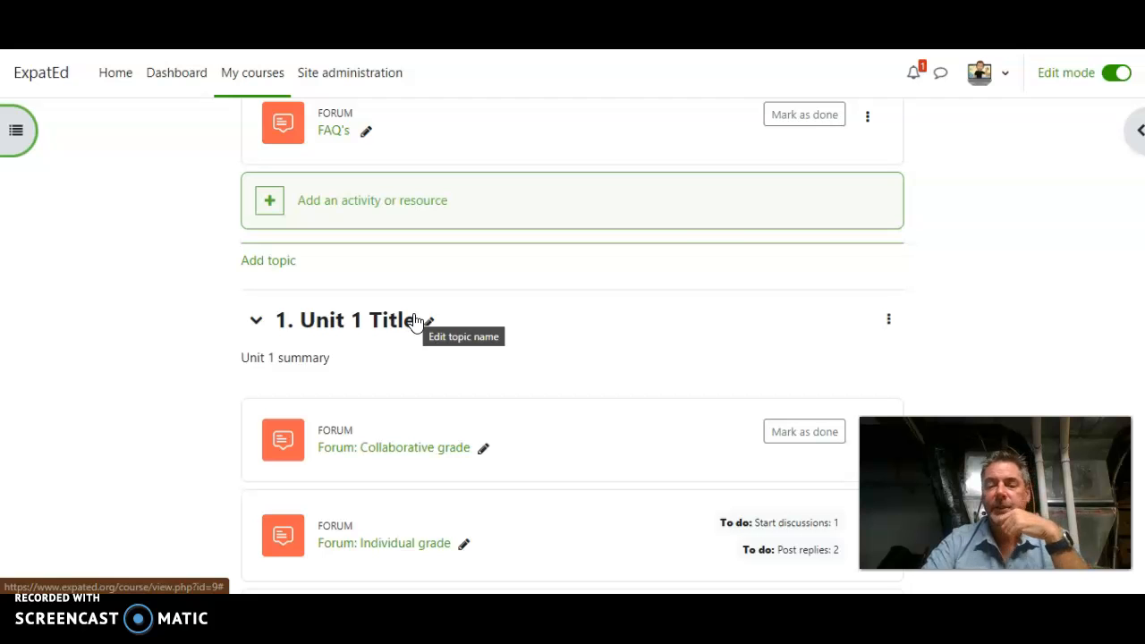
left_click(428, 321)
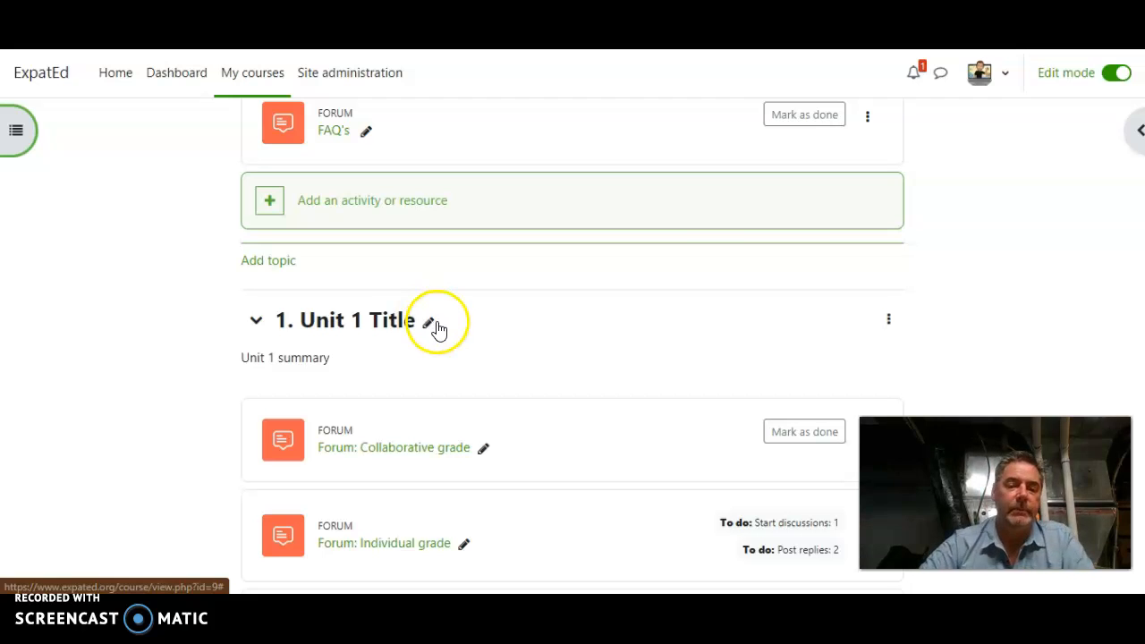
type("1. Variables and Expressions")
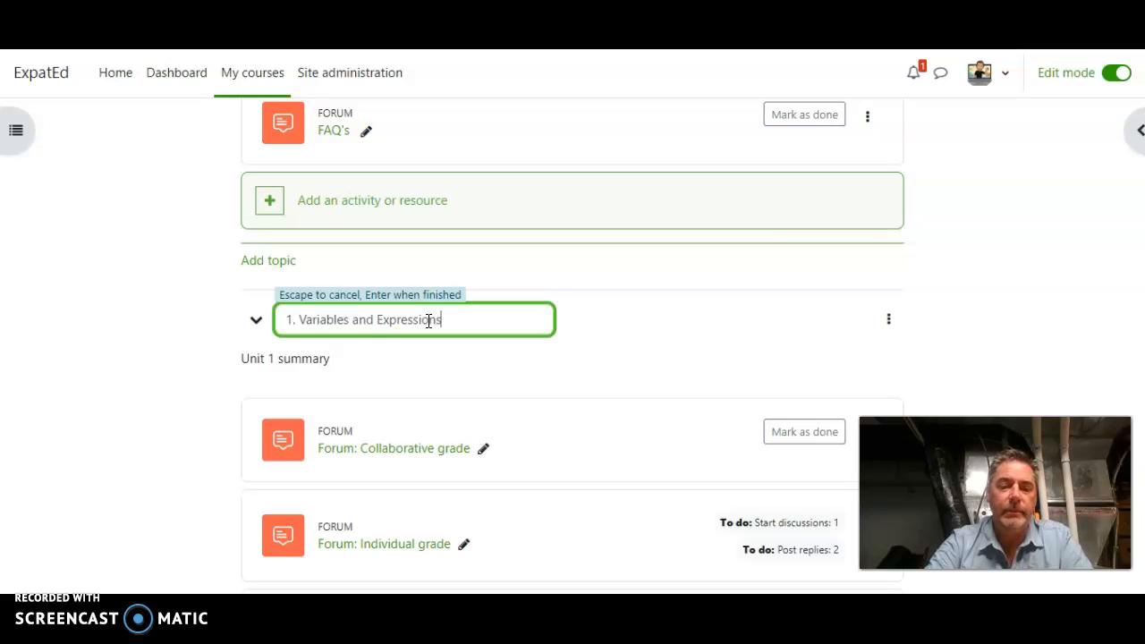
key("Return")
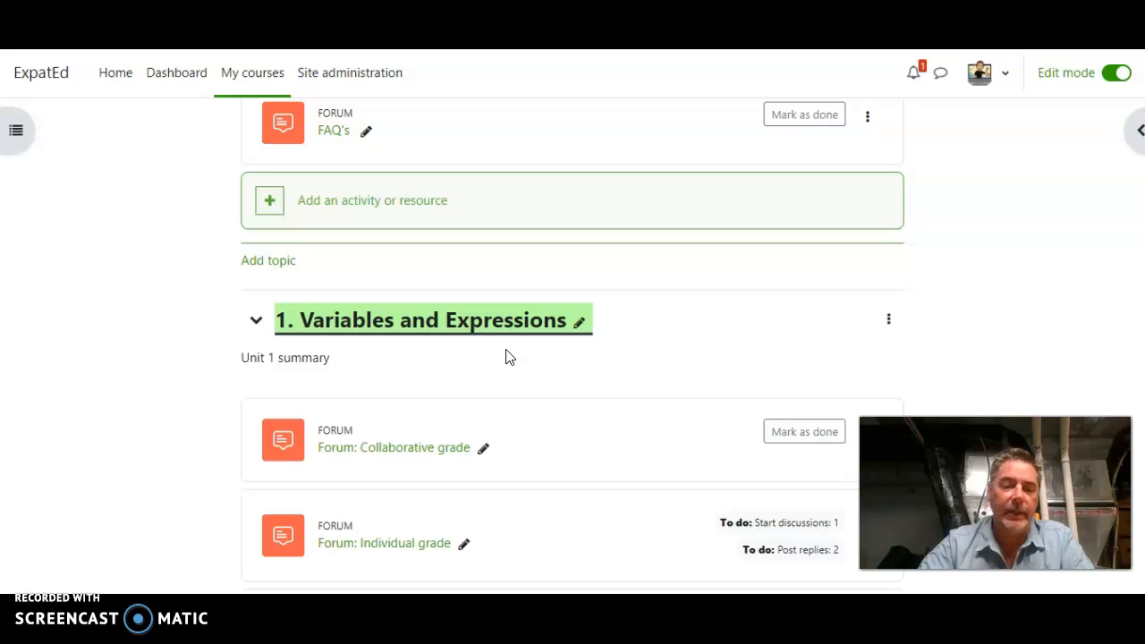
- Rename the 2. Unit Title section as "2. Linear Equations"
scroll(505, 358, "down", 7)
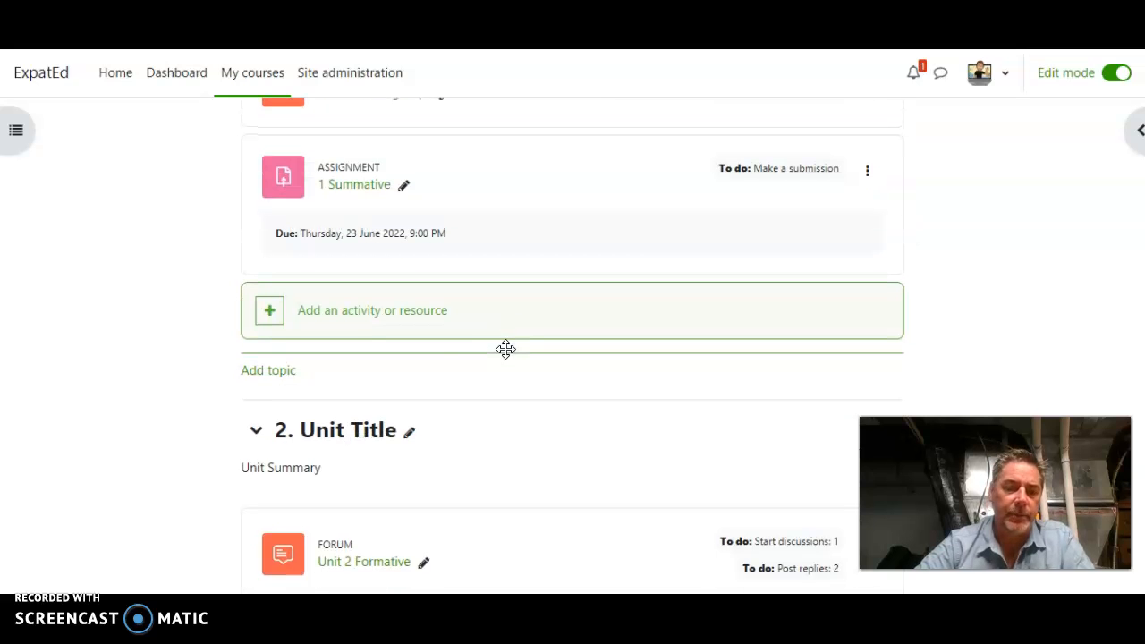
left_click(408, 435)
type("2. Linear Equations")
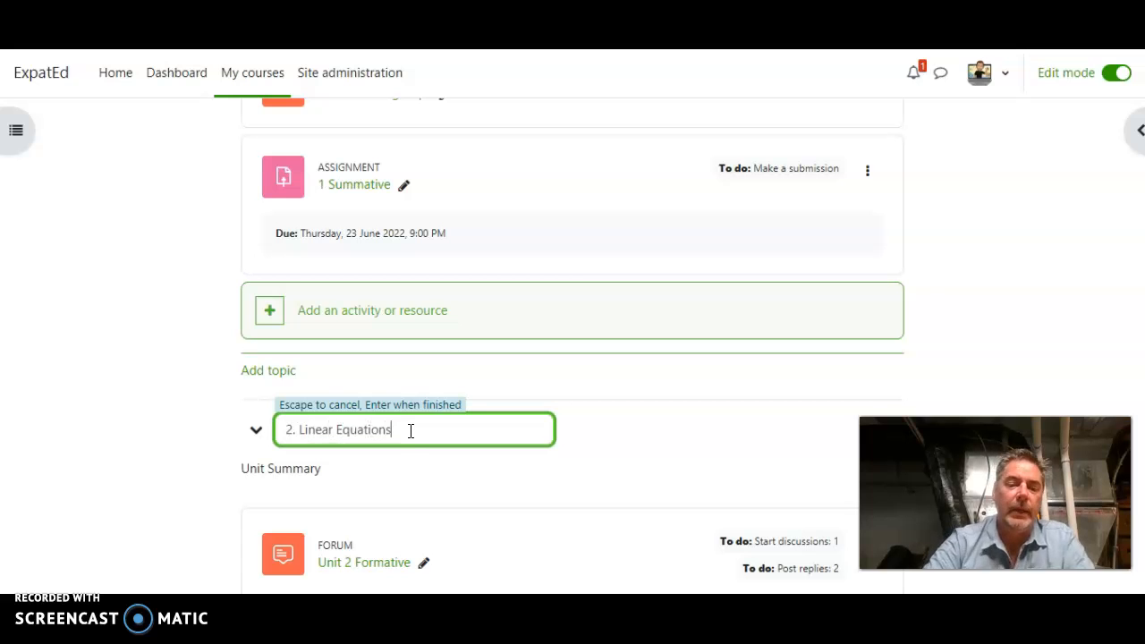
key("Return")
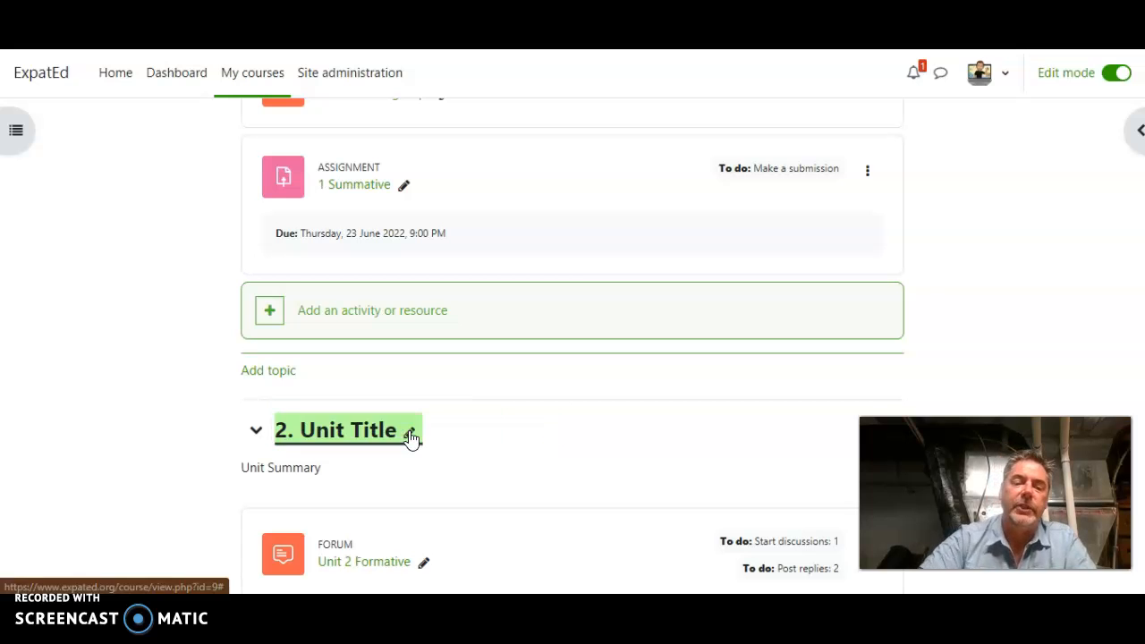
- Rename the 3. Unit Title section as "3. Liner Inequalities"
scroll(534, 474, "down", 5)
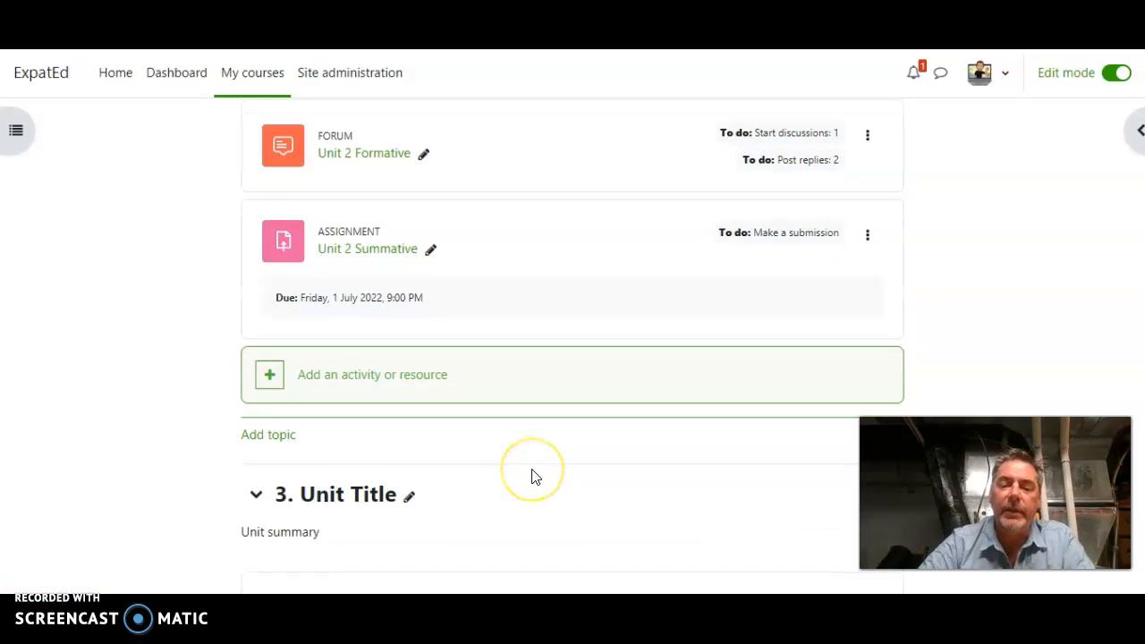
left_click(407, 498)
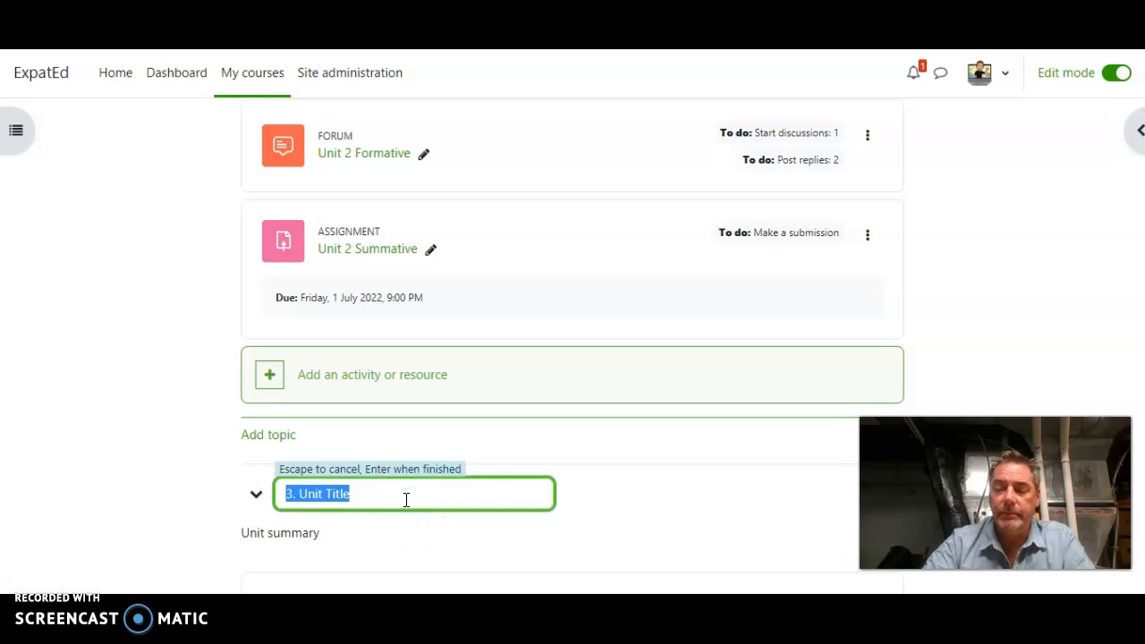
type("3")
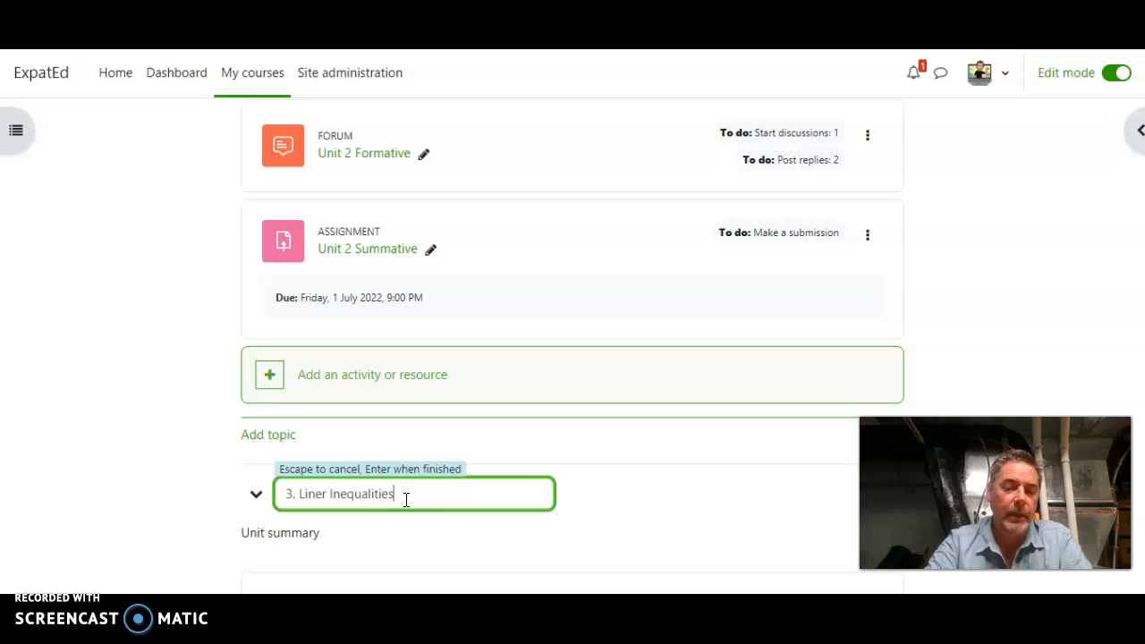
key("Return")
- Look through the remaining units down to the end of 6. Unit Title, and return to the 1. Variables and Expressions section
scroll(583, 404, "down", 1)
scroll(587, 404, "down", 15)
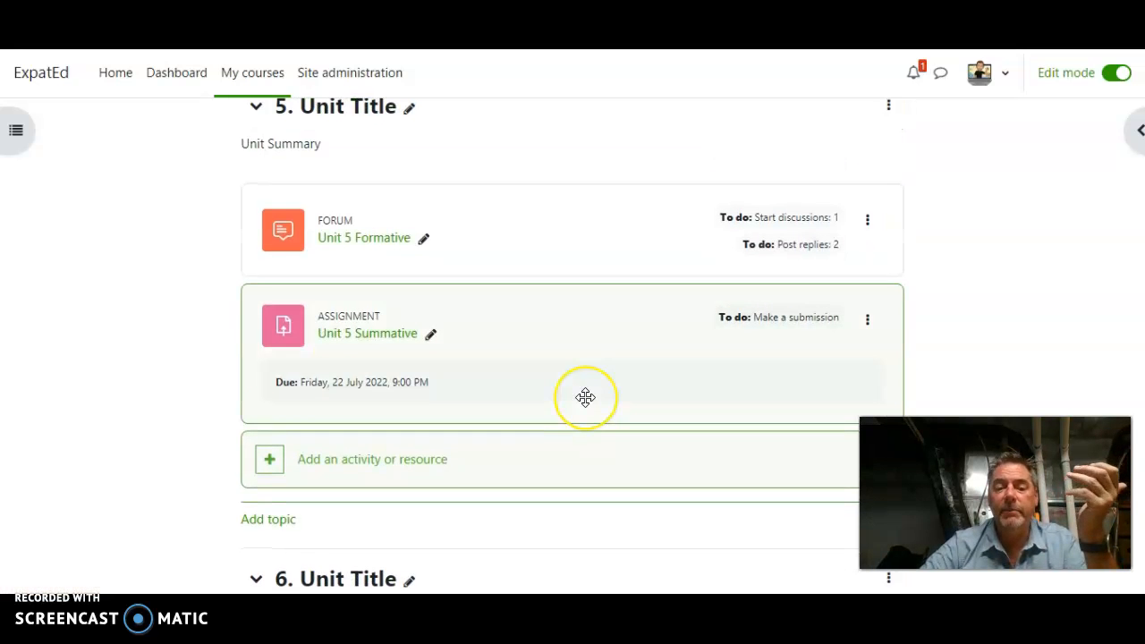
scroll(585, 398, "down", 6)
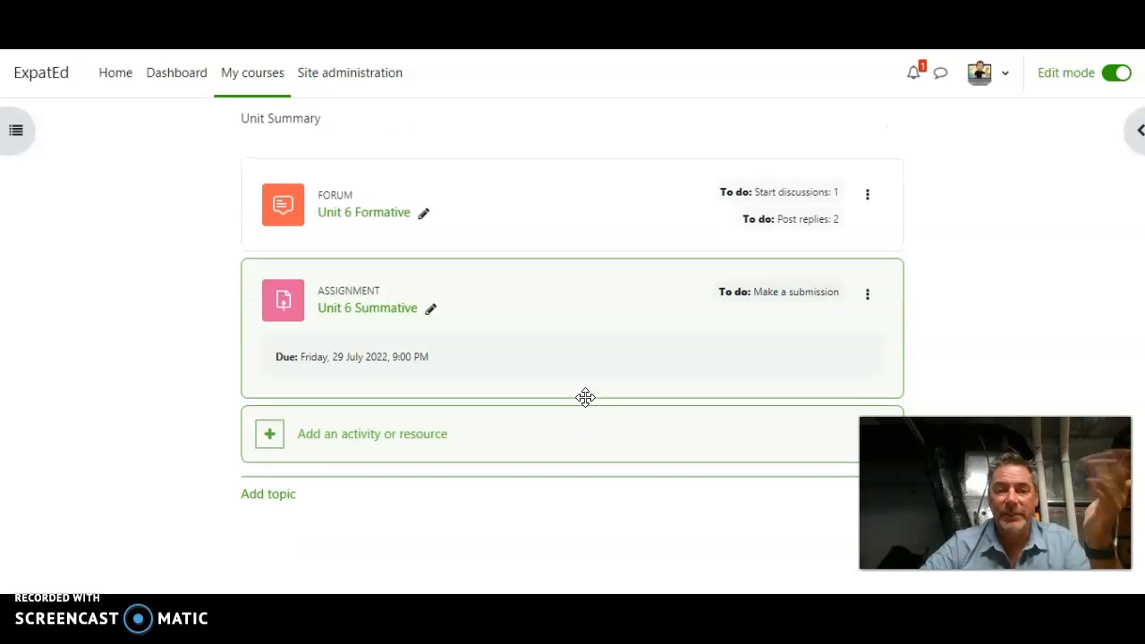
scroll(579, 343, "up", 3)
scroll(579, 343, "down", 3)
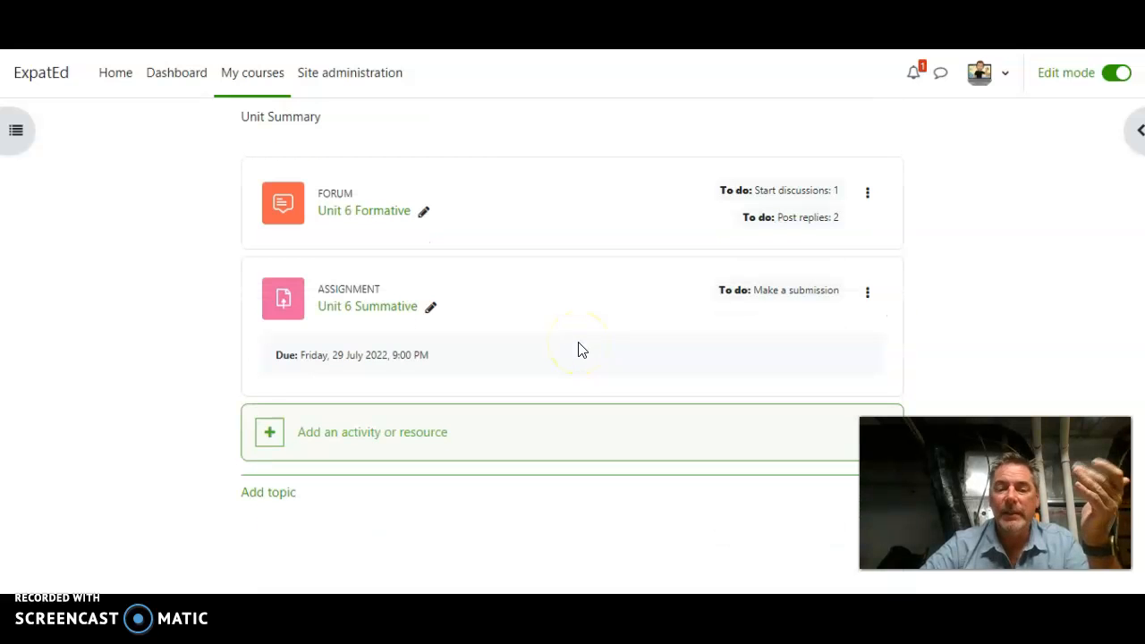
left_click(273, 506)
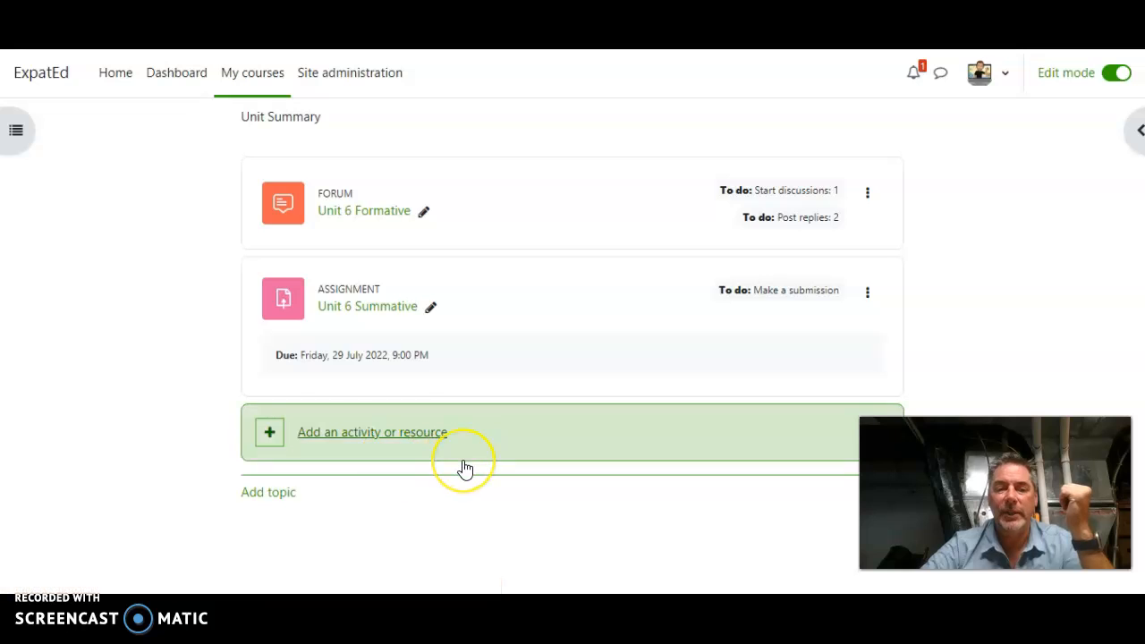
scroll(626, 437, "up", 9)
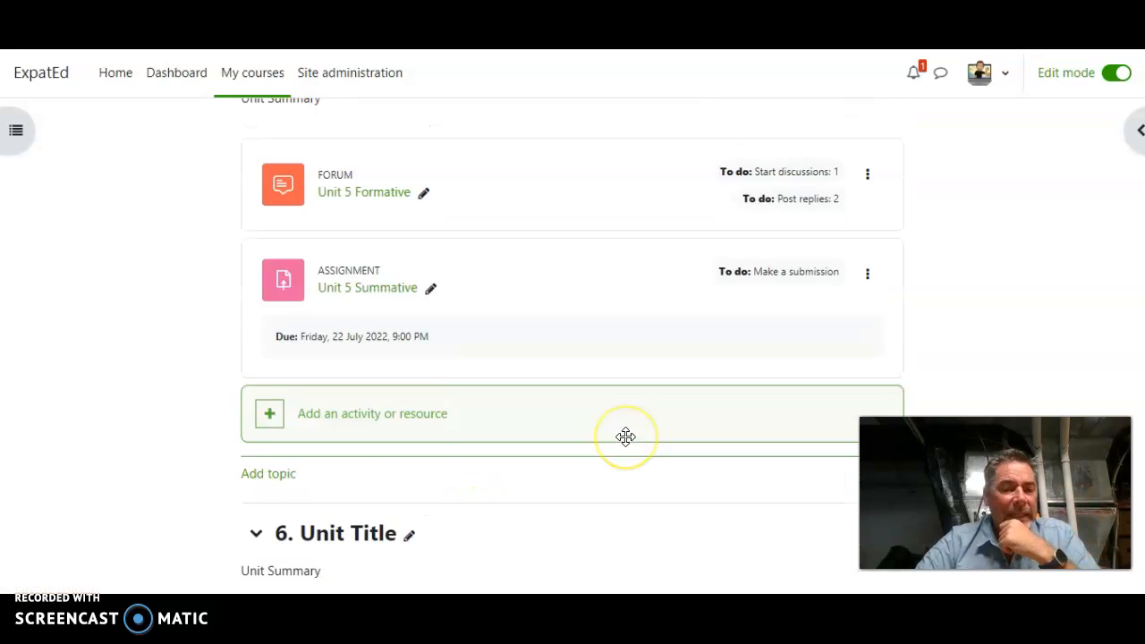
scroll(625, 436, "up", 10)
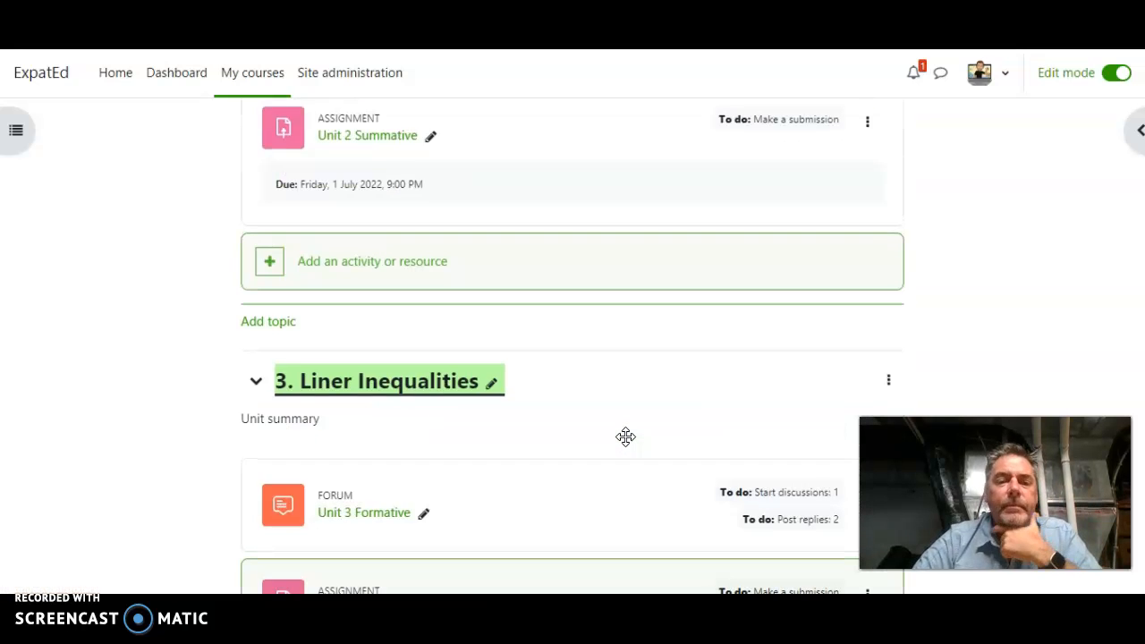
scroll(625, 437, "down", 1)
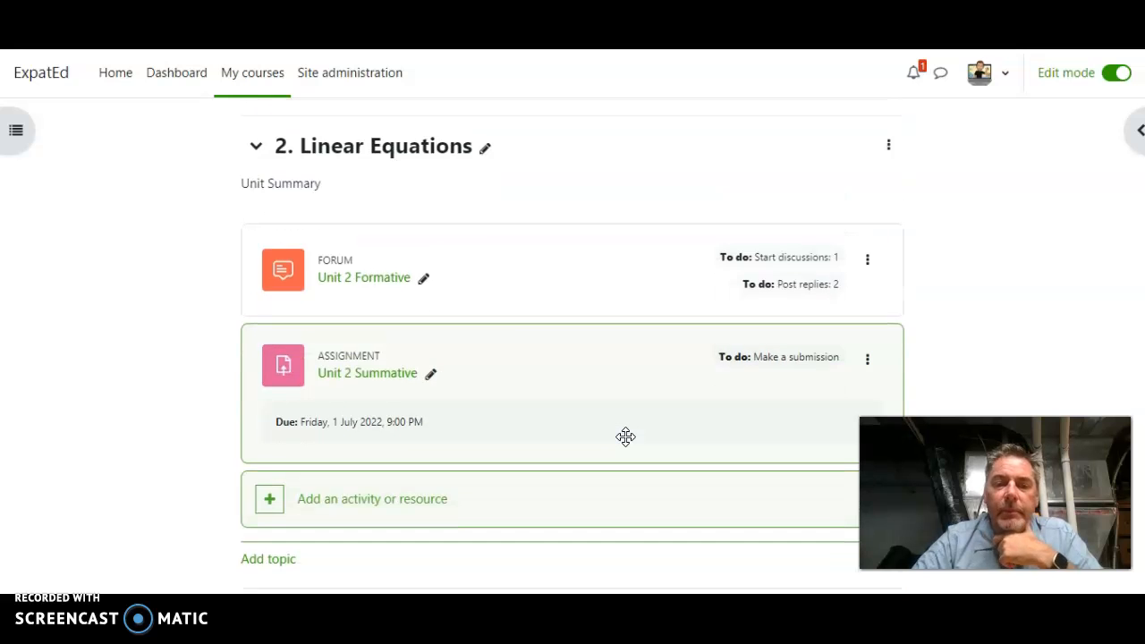
scroll(625, 438, "up", 6)
scroll(625, 437, "up", 1)
scroll(625, 436, "down", 1)
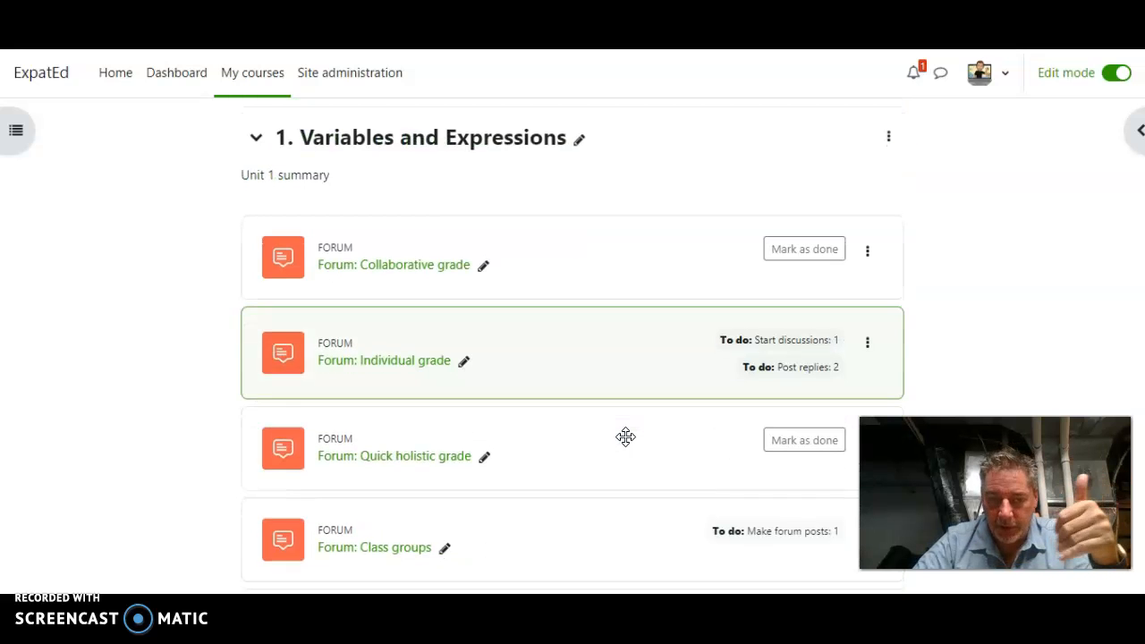
- Open the topic editing page for the 1. Variables and Expressions section
left_click(889, 139)
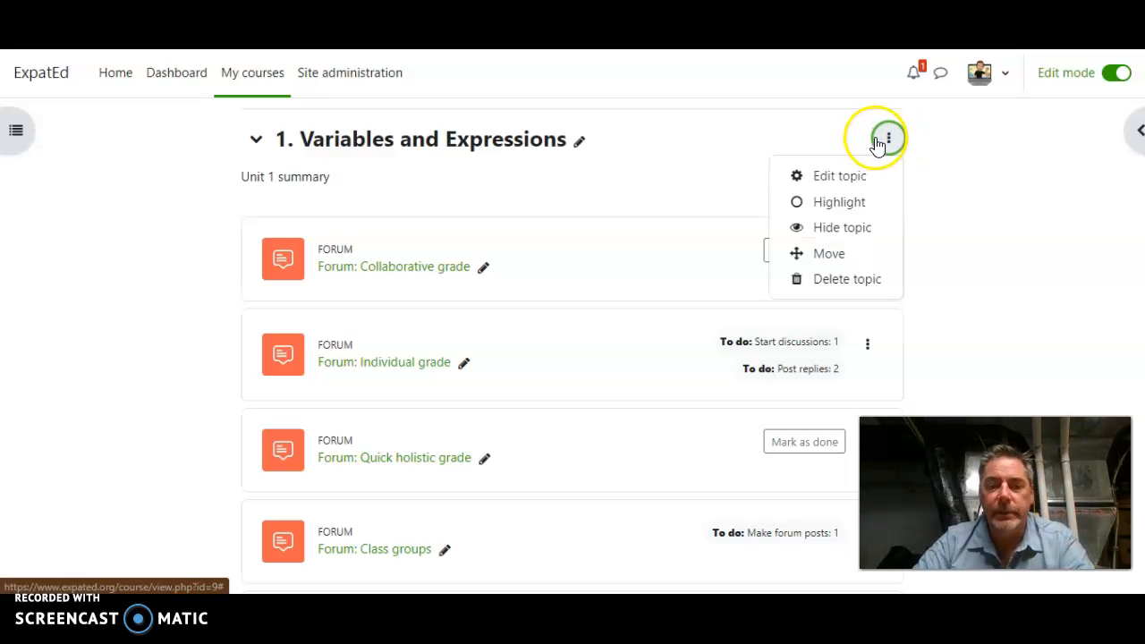
left_click_drag(337, 187, 236, 190)
left_click(890, 139)
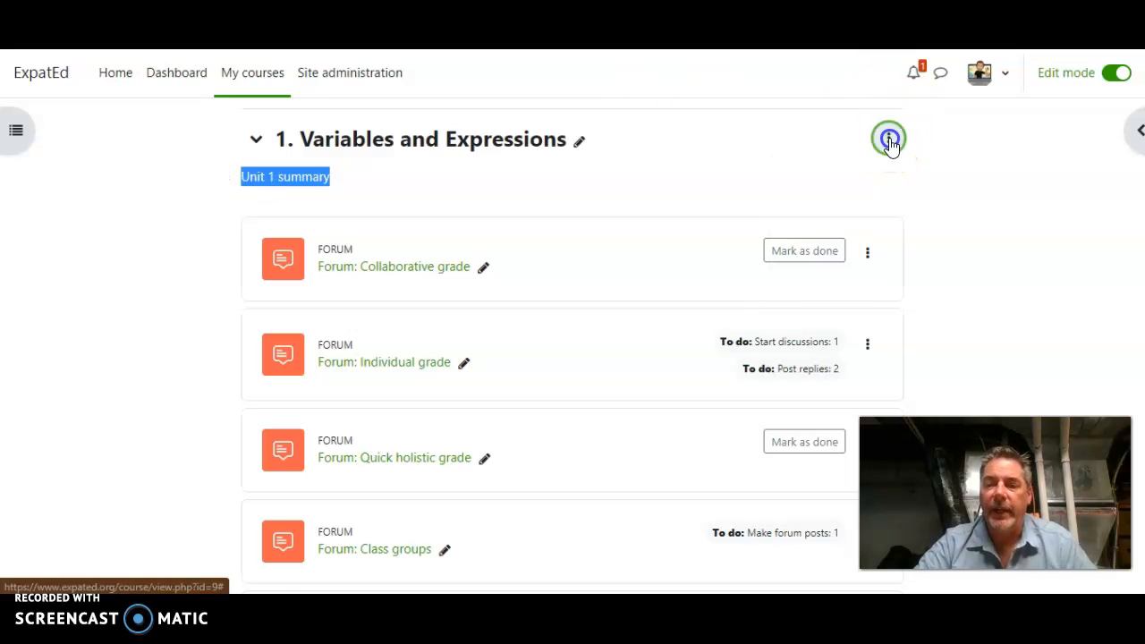
left_click(840, 176)
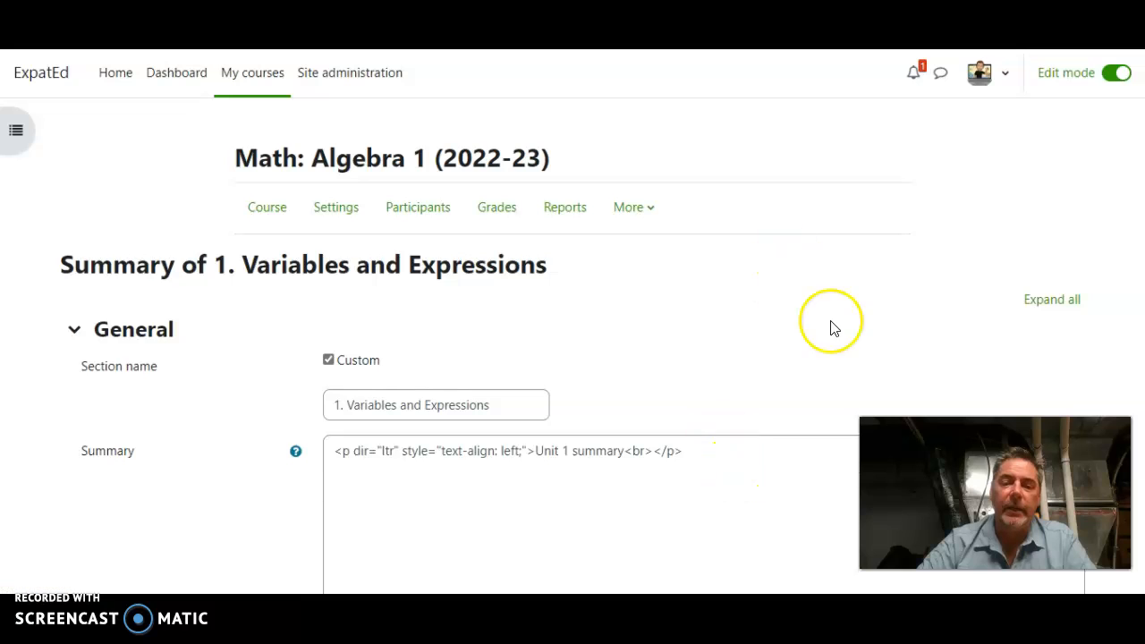
- Replace the section summary with "Hey, everyone...jalskj;dflkdjpoih" and insert a smiling emoji after the text
scroll(832, 327, "down", 2)
scroll(833, 328, "down", 2)
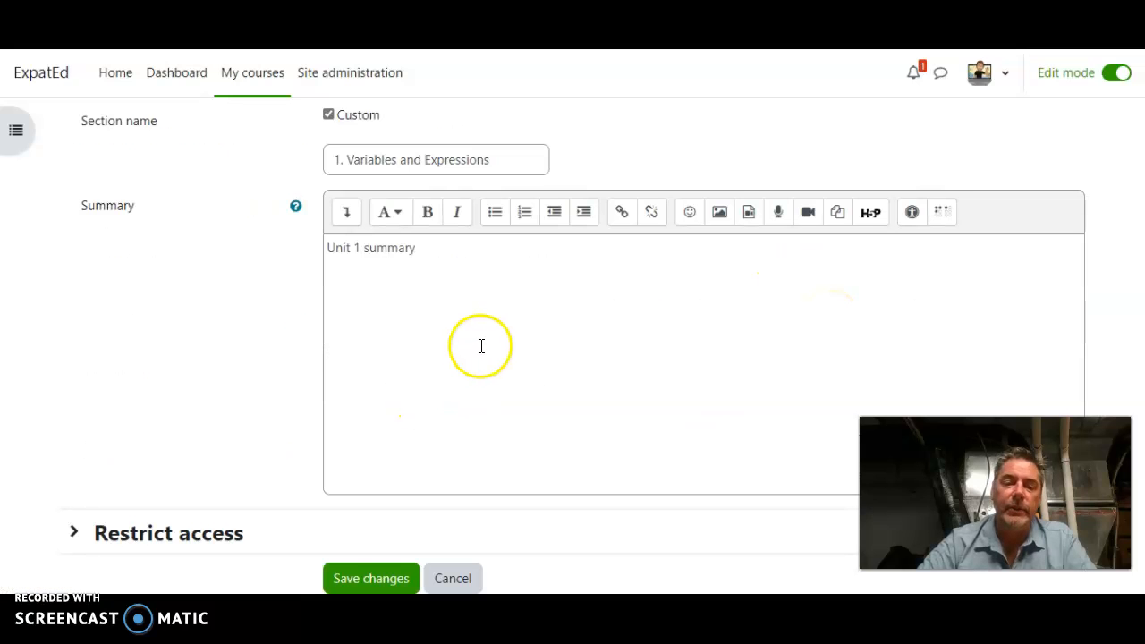
left_click(526, 320)
key("BackSpace")
key("BackSpace")
key("BackSpace")
key("BackSpace")
key("BackSpace")
key("BackSpace")
key("BackSpace")
key("BackSpace")
key("BackSpace")
key("BackSpace")
key("BackSpace")
key("BackSpace")
key("BackSpace")
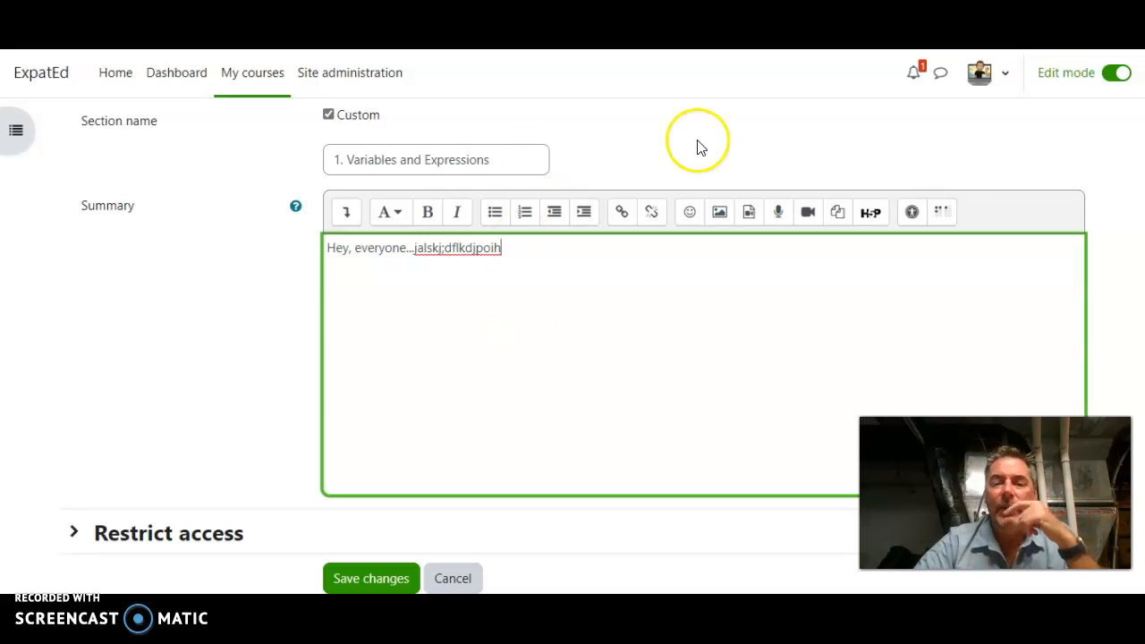
left_click(689, 217)
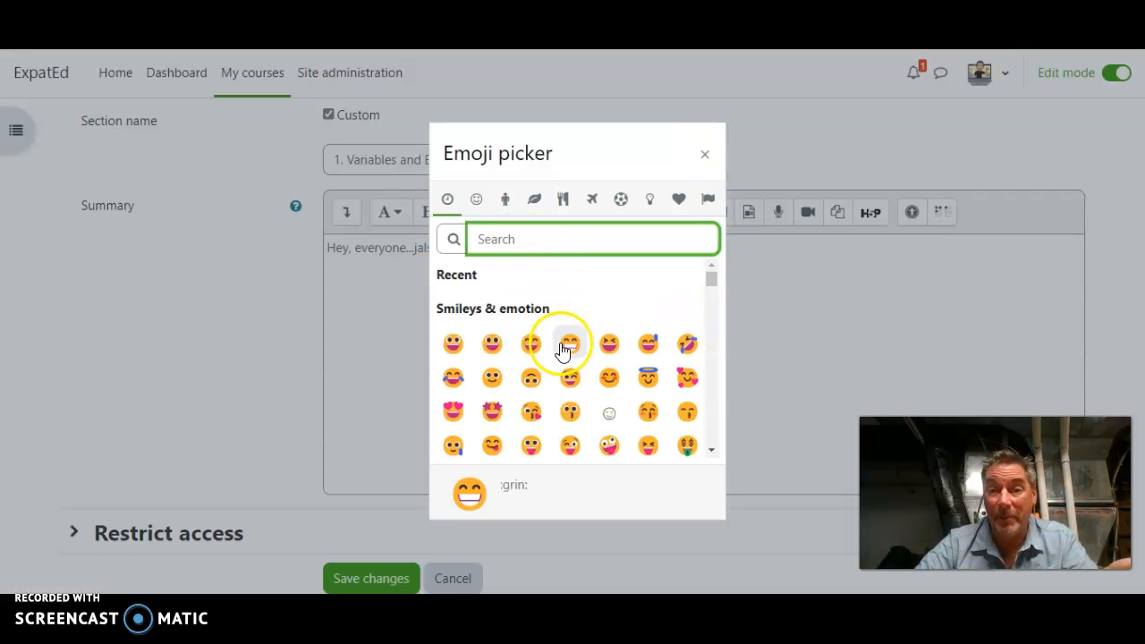
left_click(531, 345)
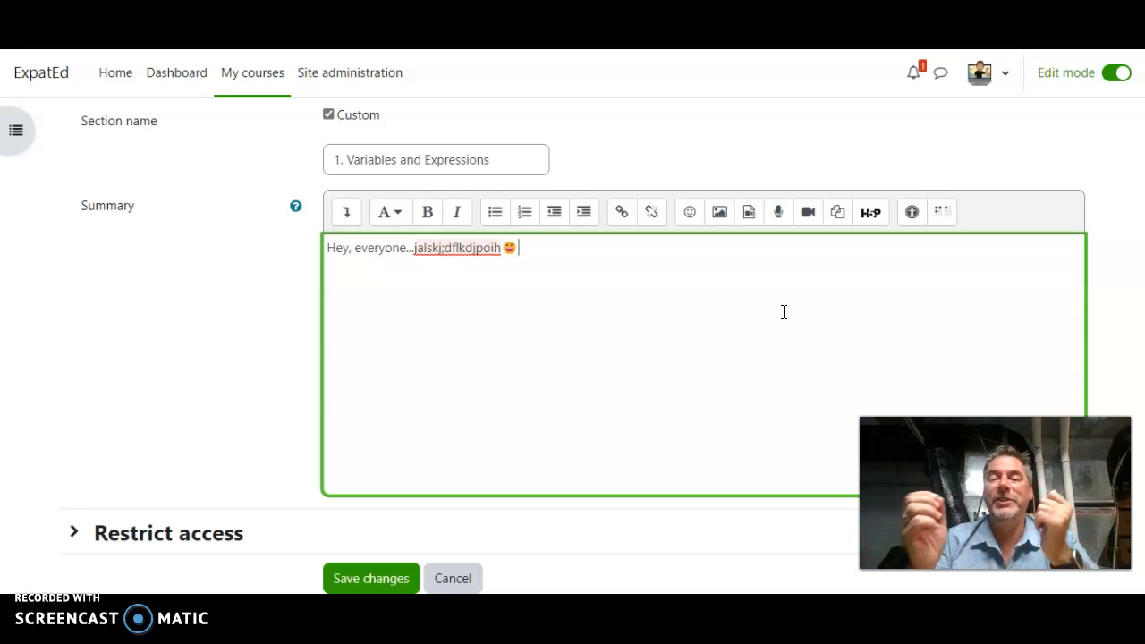
- View the Insert media options for the summary and close them without adding media
left_click(750, 215)
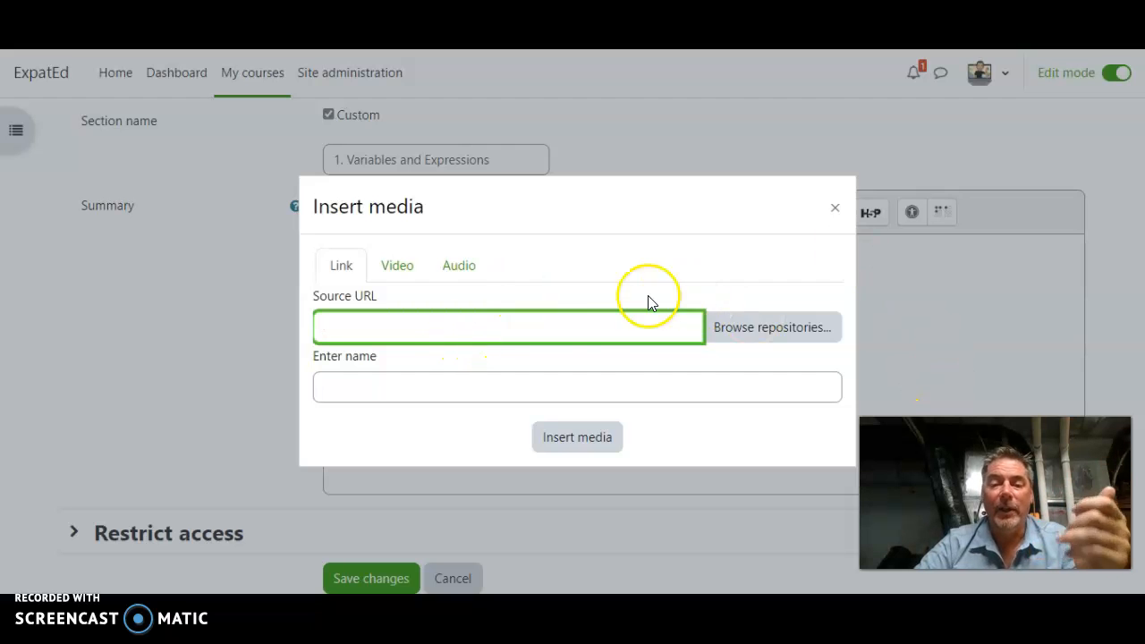
left_click(963, 373)
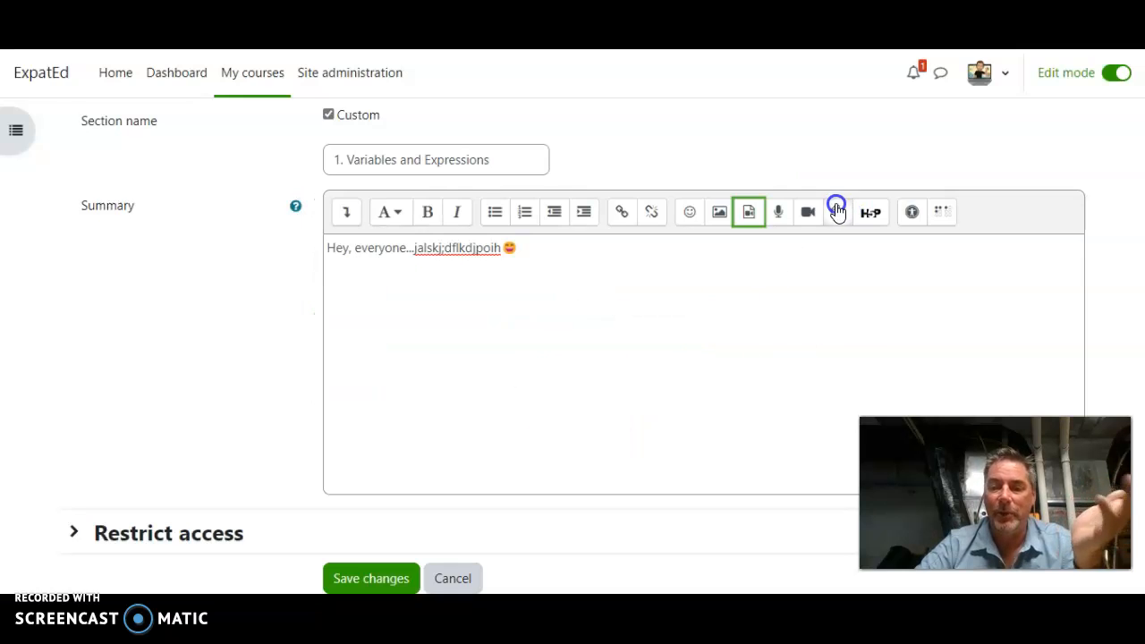
left_click(836, 212)
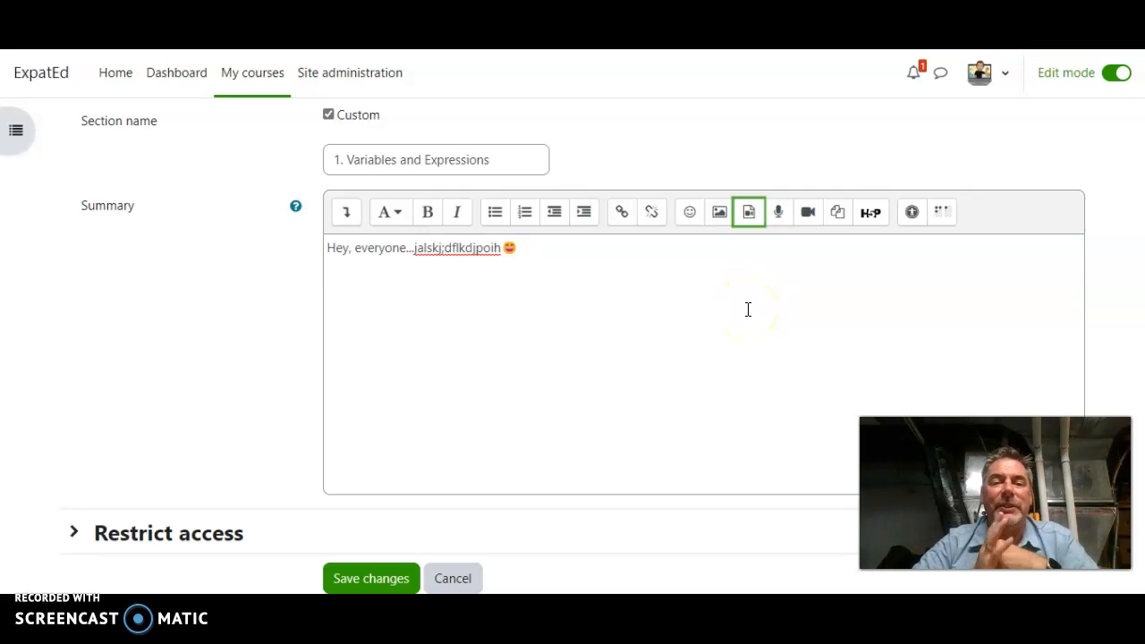
- Save the changes to the 1. Variables and Expressions topic
scroll(748, 310, "down", 1)
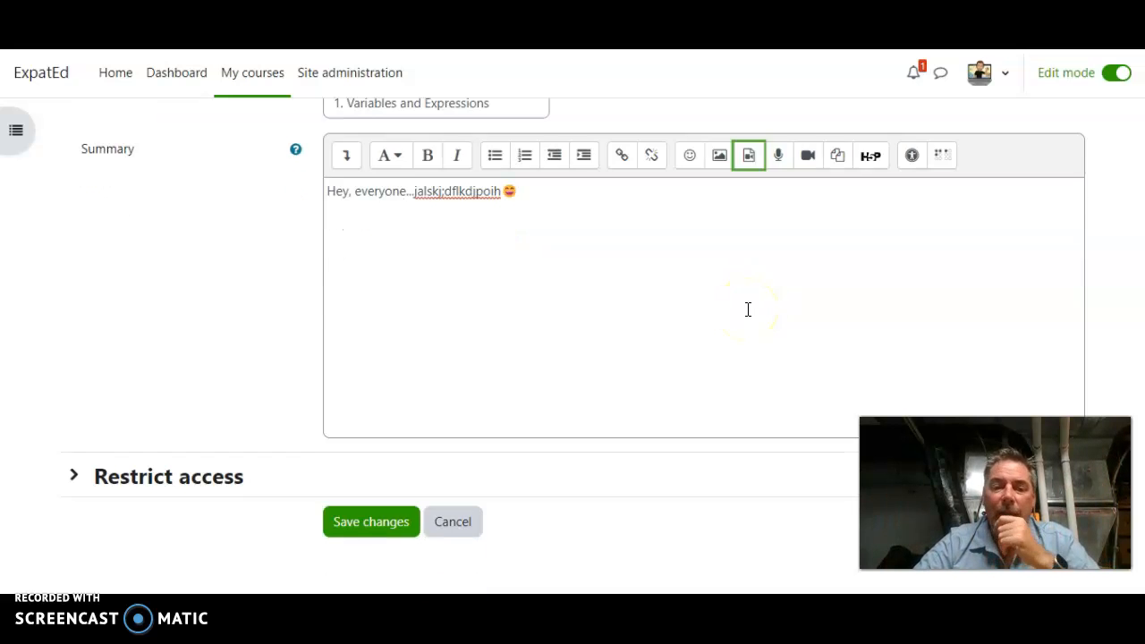
left_click(368, 533)
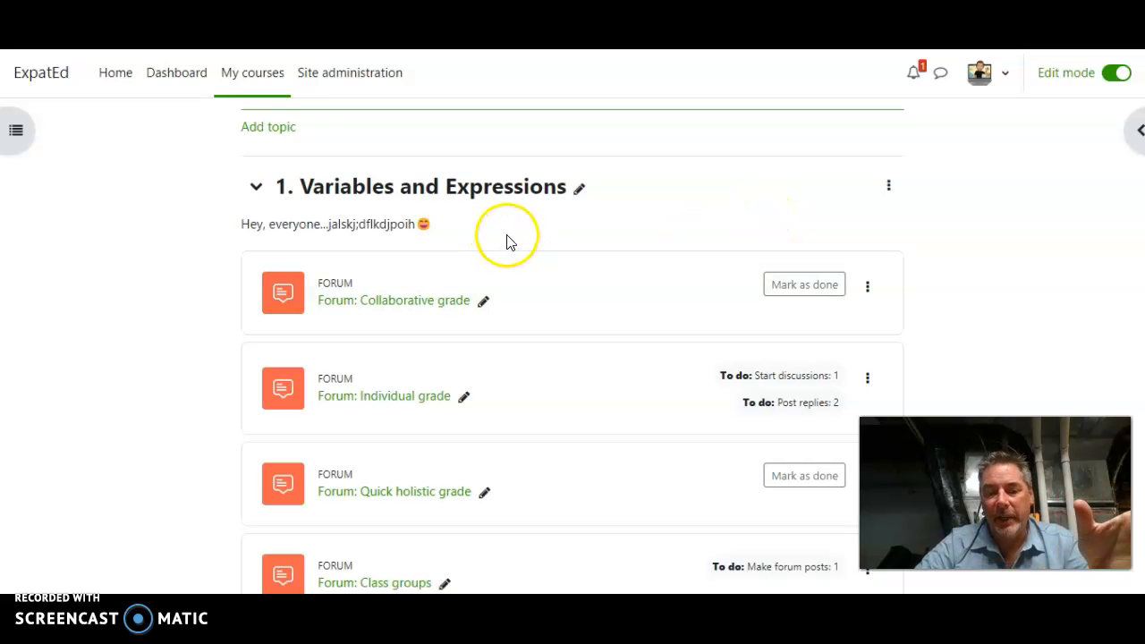
- Hide the Forum: Collaborative grade activity in the 1. Variables and Expressions section
scroll(540, 299, "down", 1)
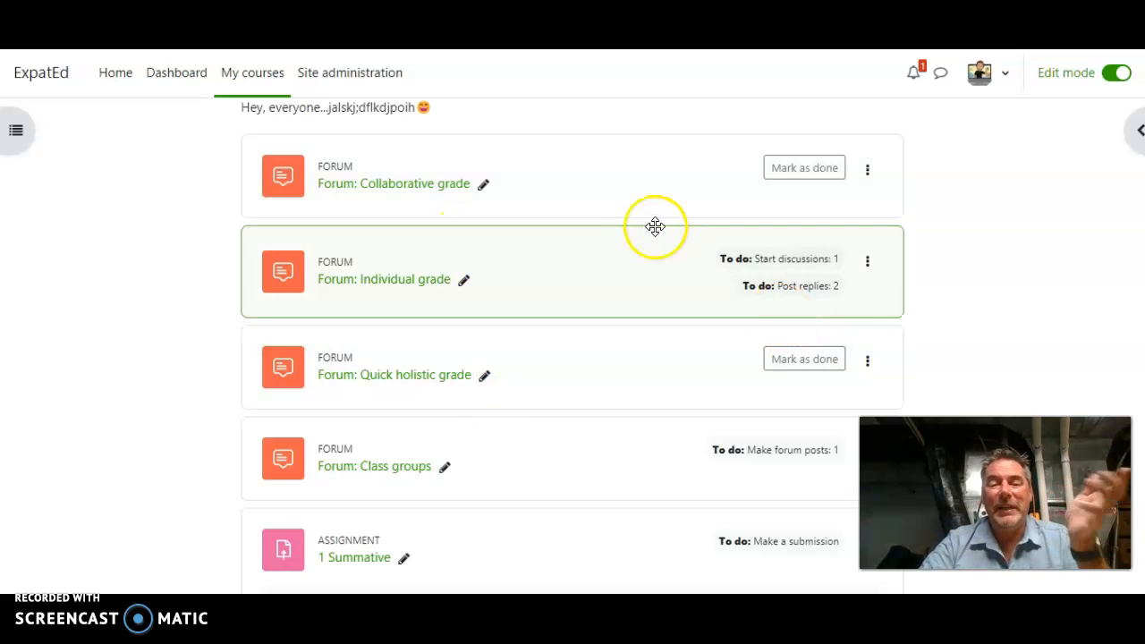
left_click(868, 172)
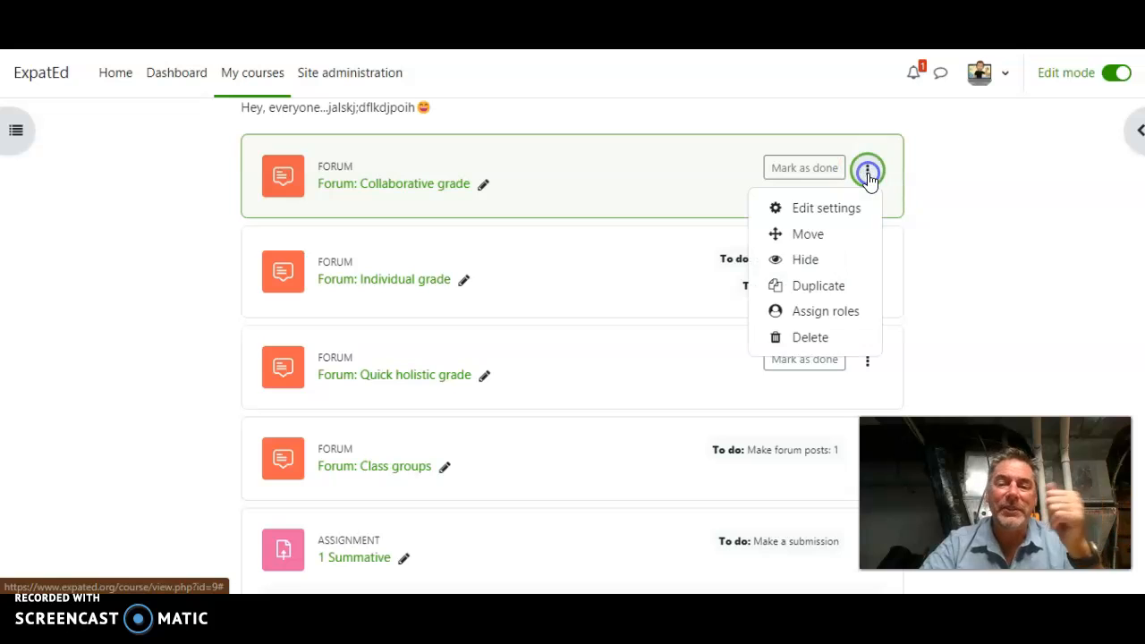
left_click(820, 265)
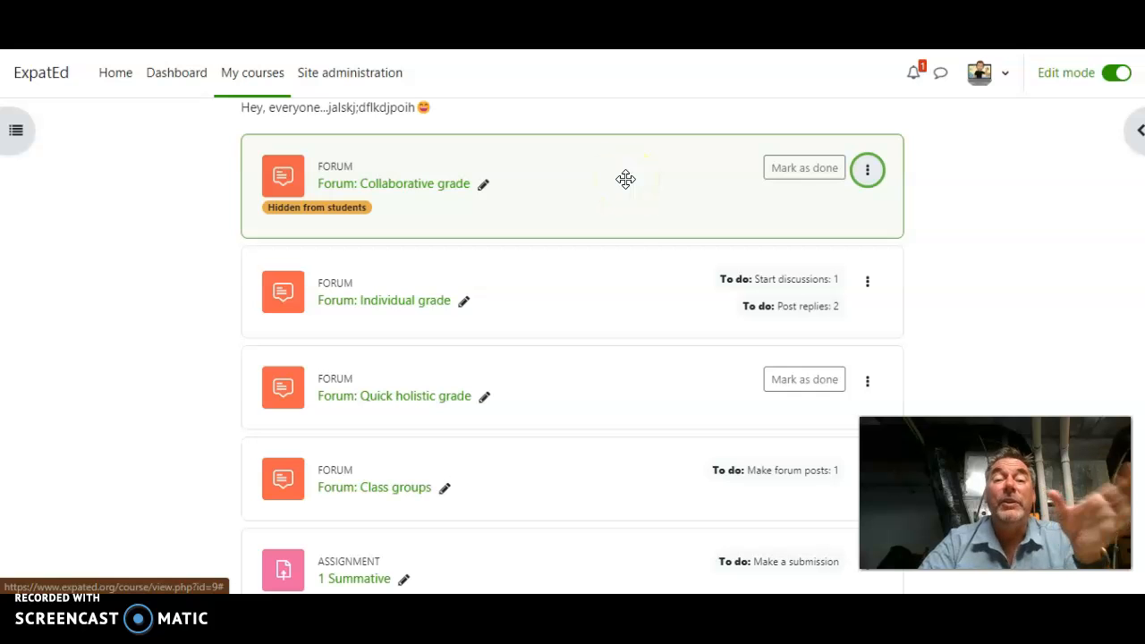
- Open the Forum: Collaborative grade activity and look over its description and discussion area
left_click(428, 196)
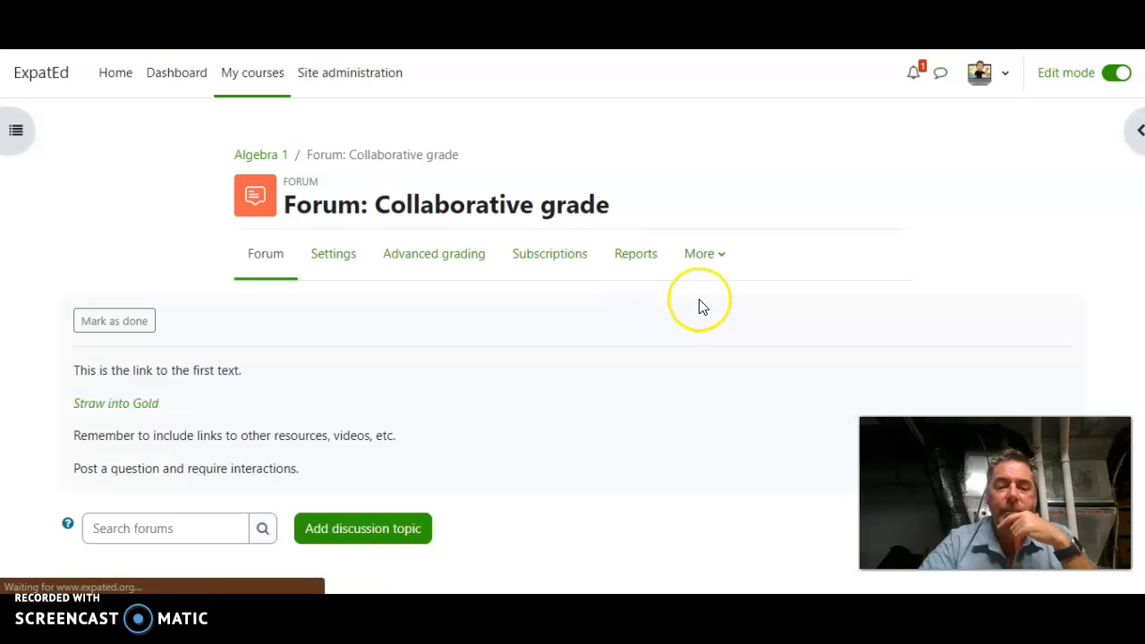
scroll(642, 390, "down", 2)
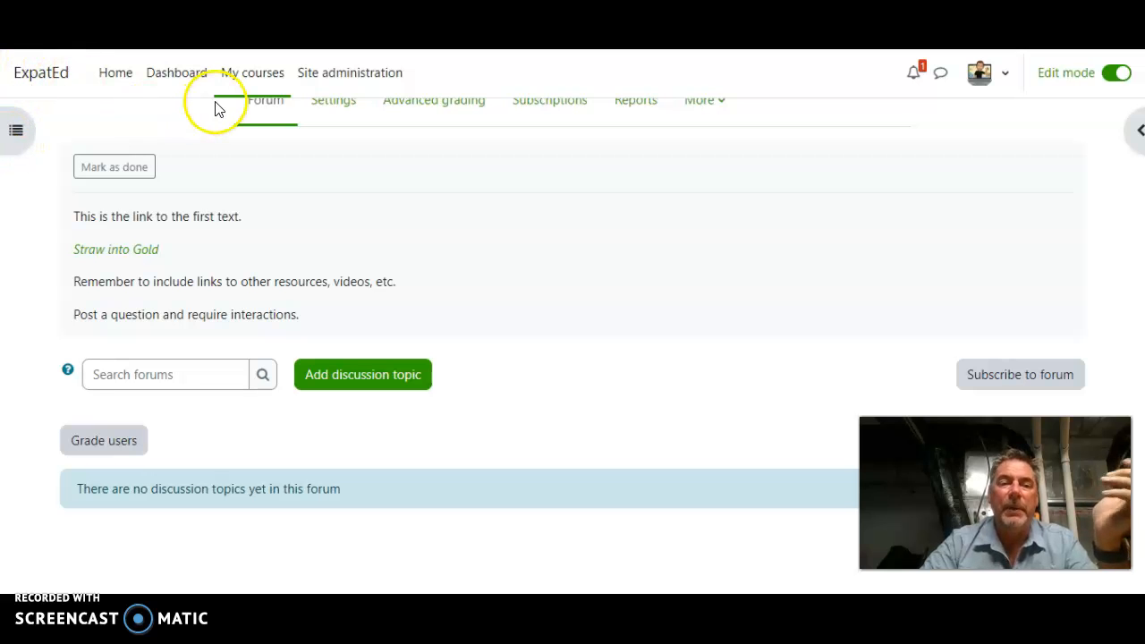
scroll(460, 164, "up", 2)
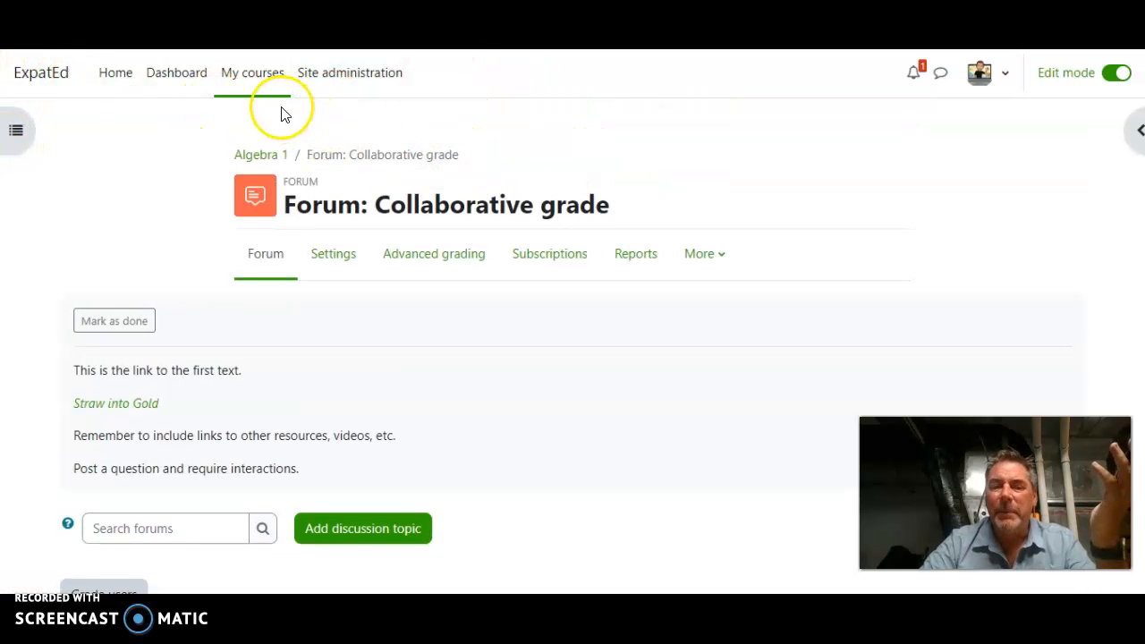
- Go back to the course overview and open the Math: Algebra 1 (2022-23) course
left_click(261, 74)
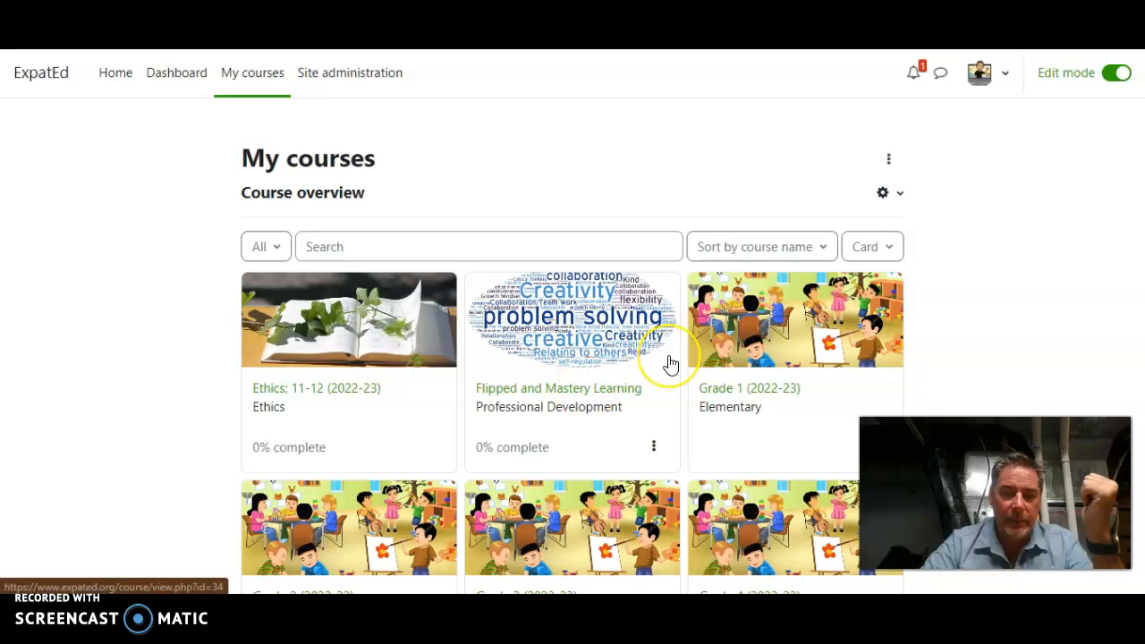
scroll(671, 364, "down", 13)
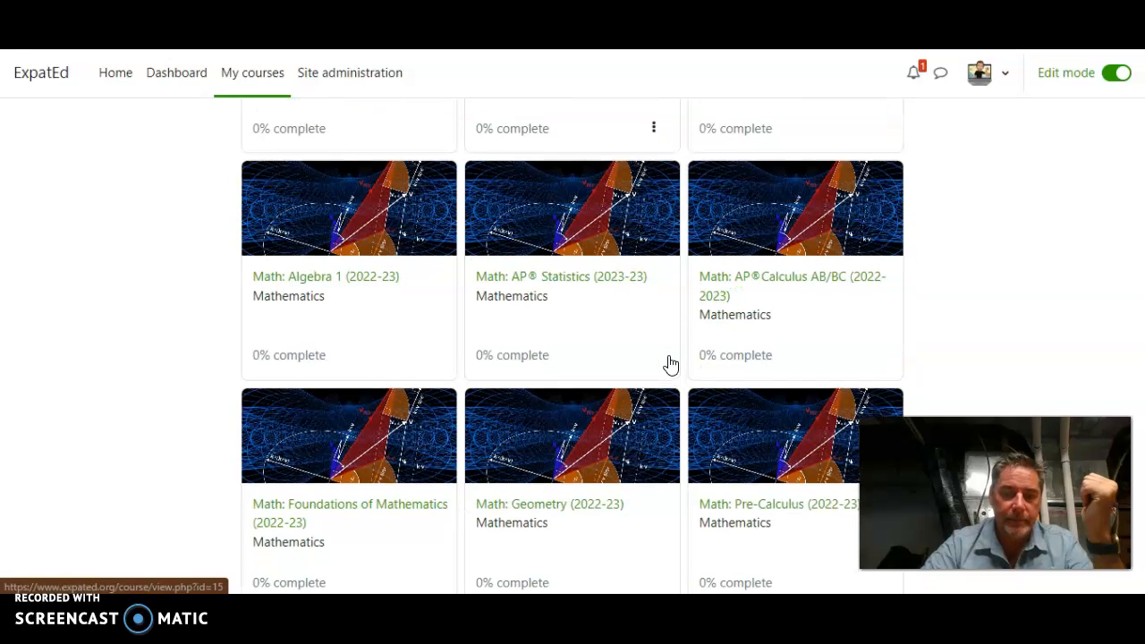
triple_click(358, 274)
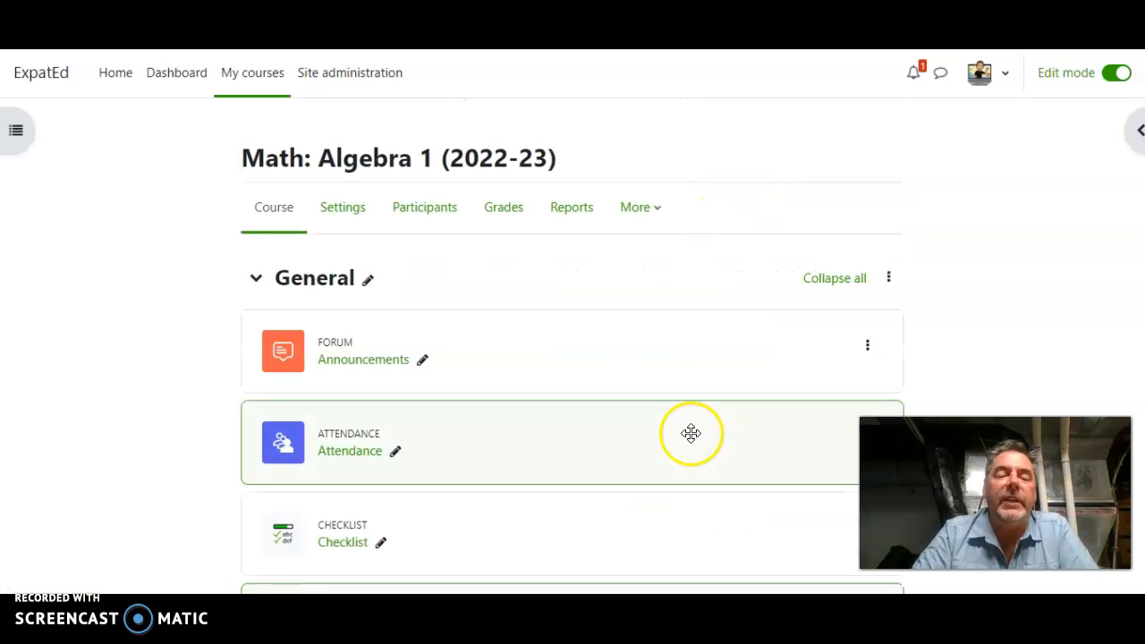
- Duplicate the Syllabus forum in the Overview section
scroll(691, 433, "down", 2)
scroll(691, 433, "down", 4)
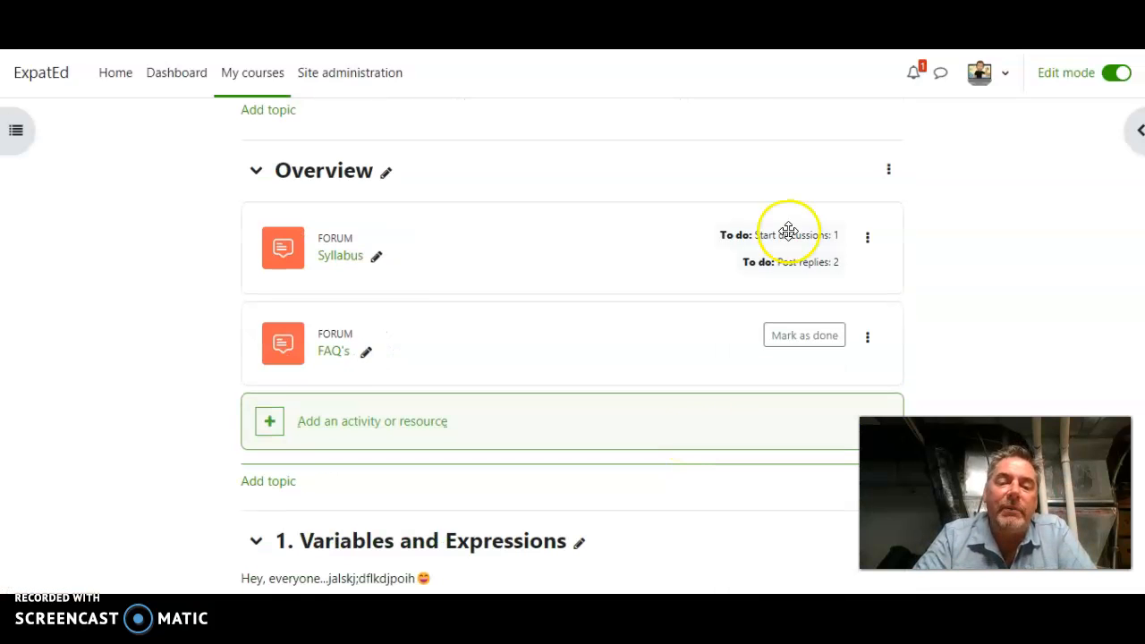
left_click(867, 238)
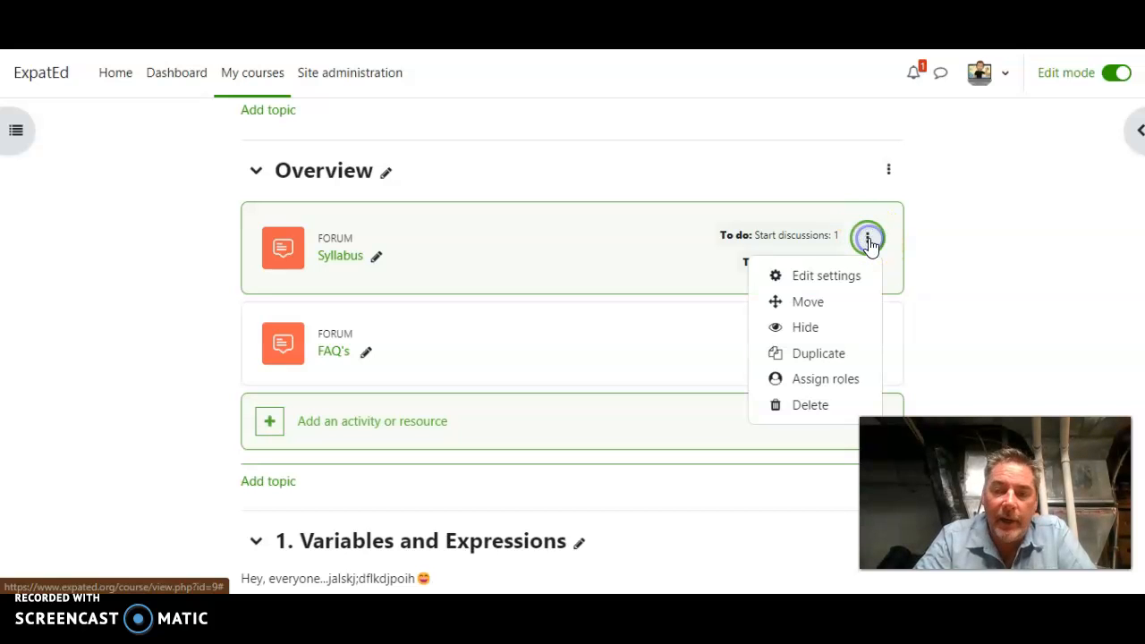
left_click(834, 354)
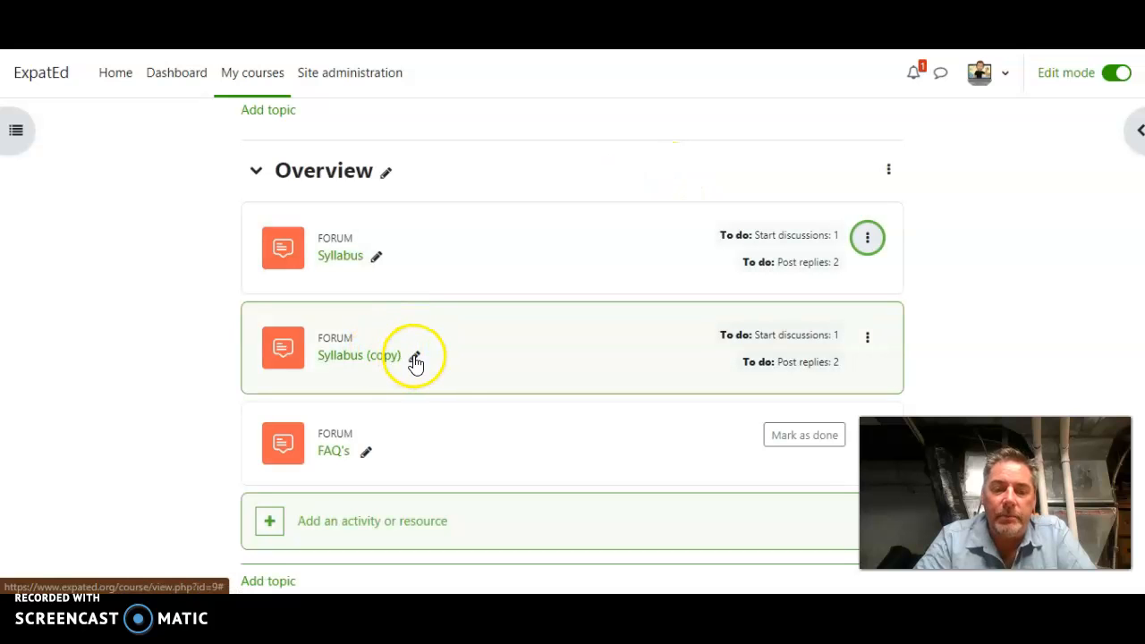
- Delete the duplicated Syllabus forum from the Overview section and confirm the deletion
left_click(869, 337)
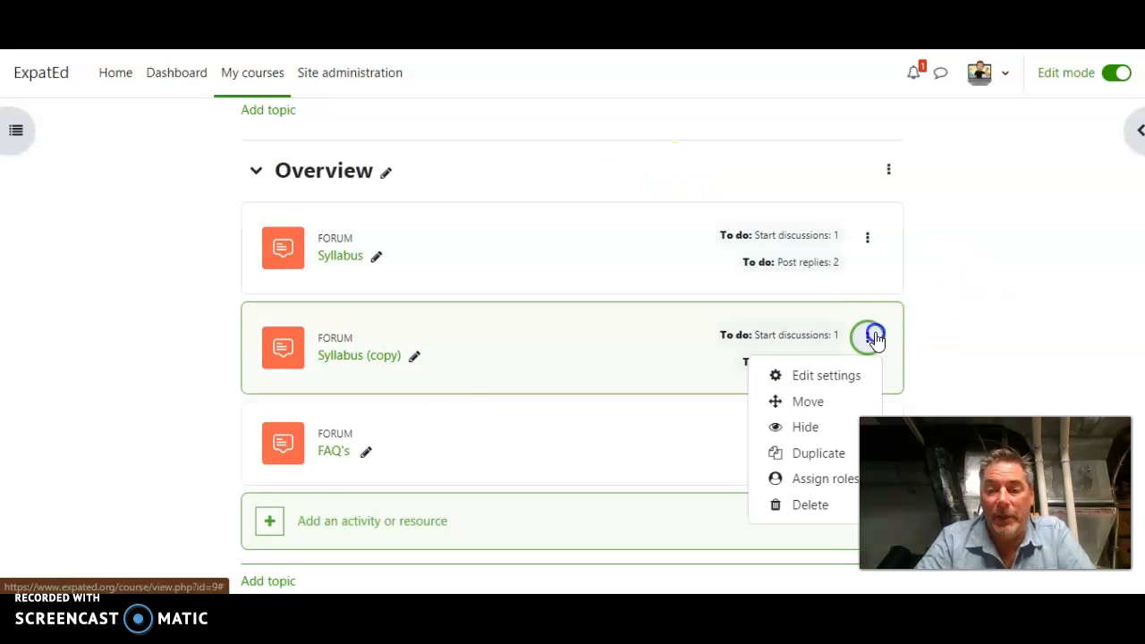
left_click(808, 506)
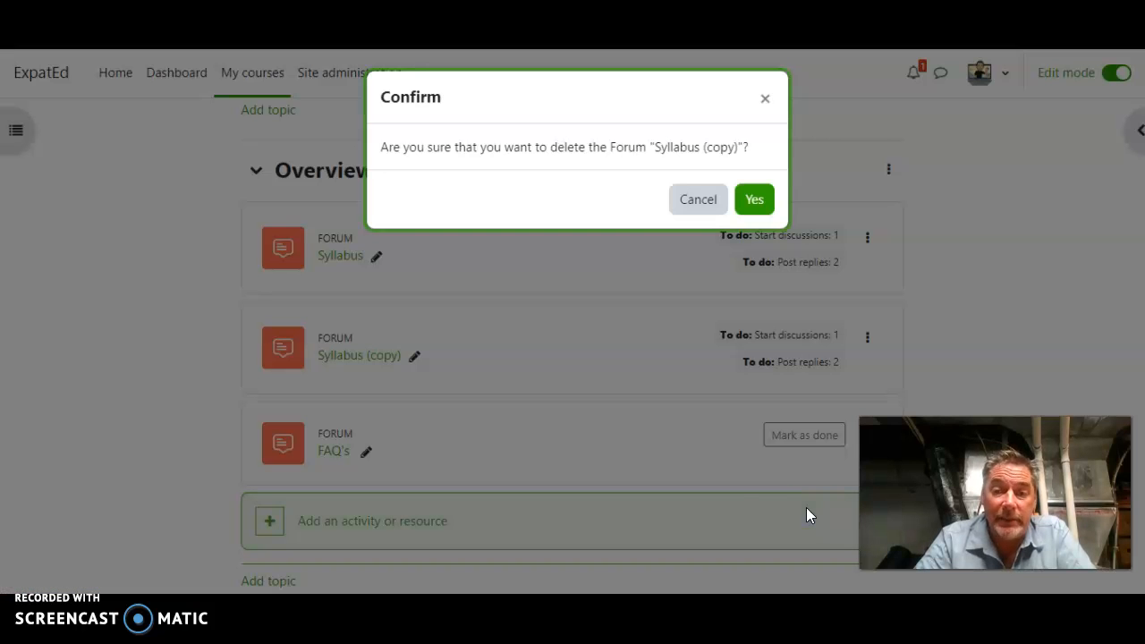
left_click(754, 200)
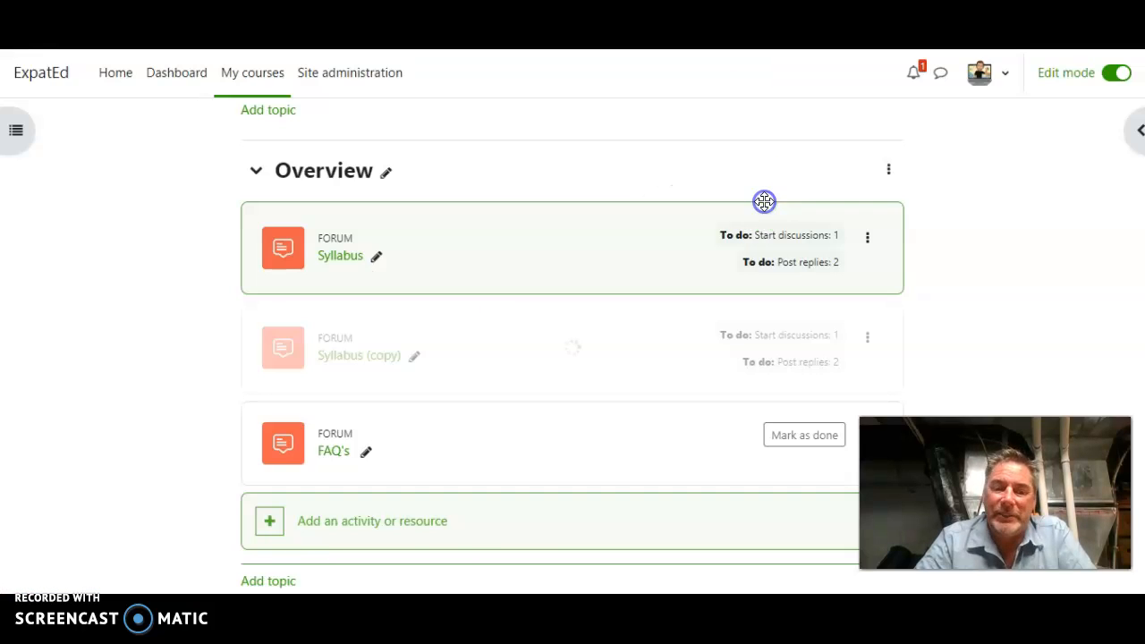
- Make the hidden Forum: Collaborative grade activity in the 1. Variables and Expressions section visible to students again
scroll(689, 374, "down", 3)
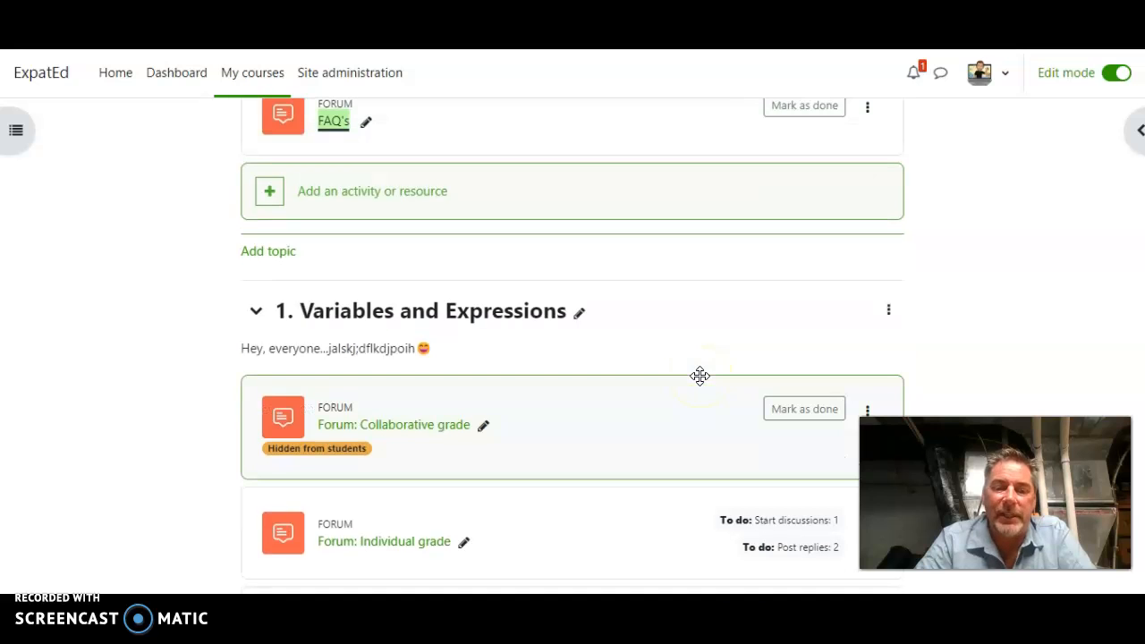
scroll(668, 383, "down", 4)
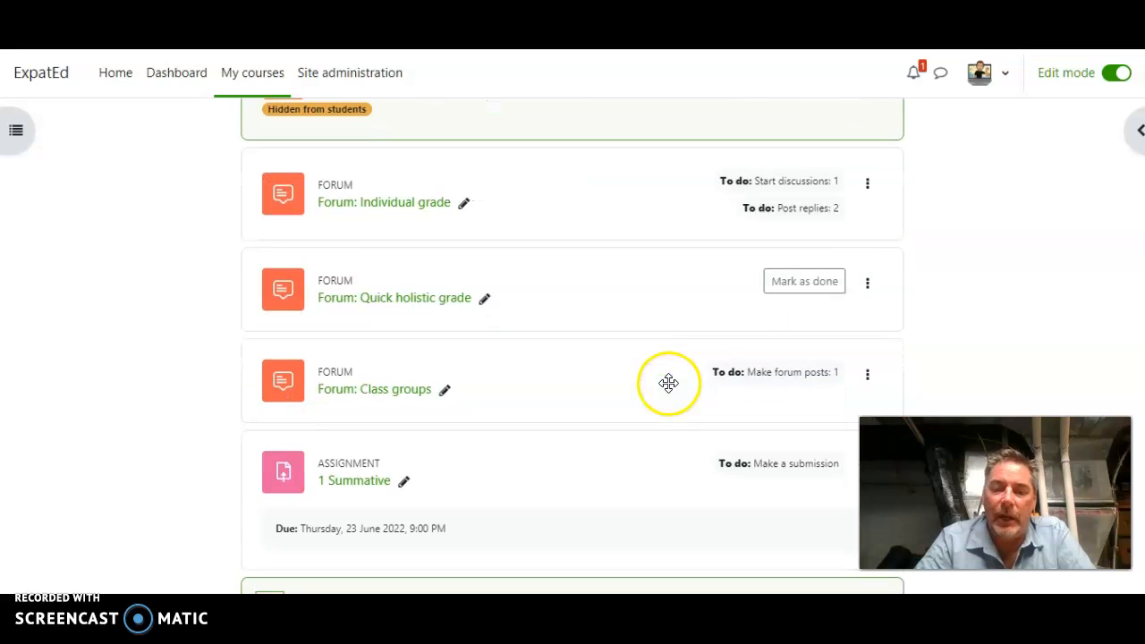
scroll(698, 348, "up", 1)
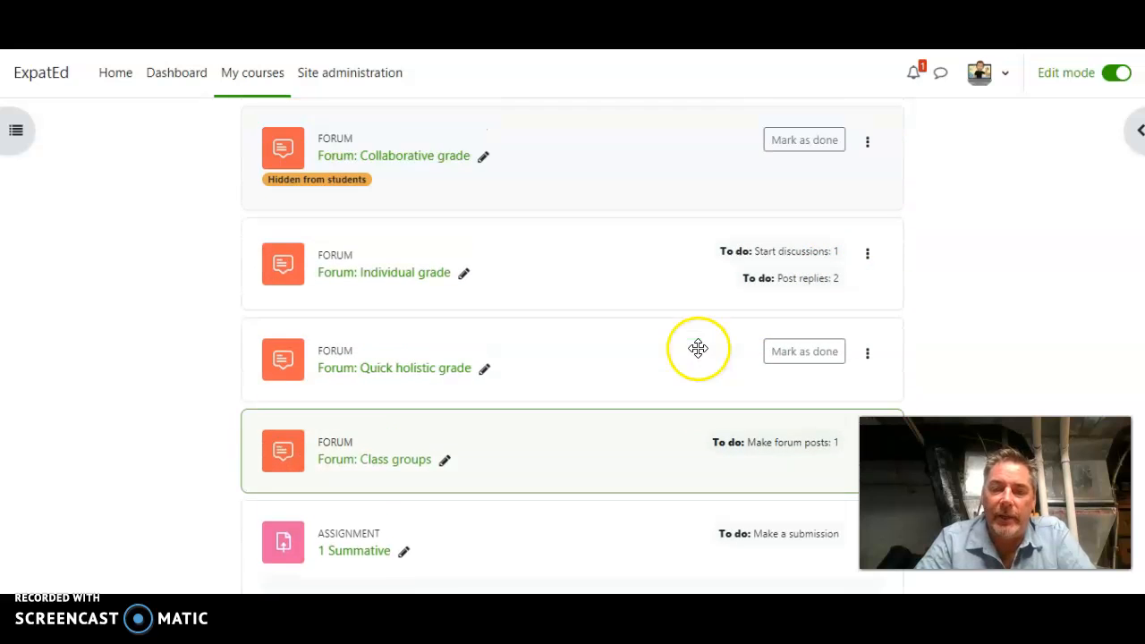
left_click(869, 169)
left_click(808, 247)
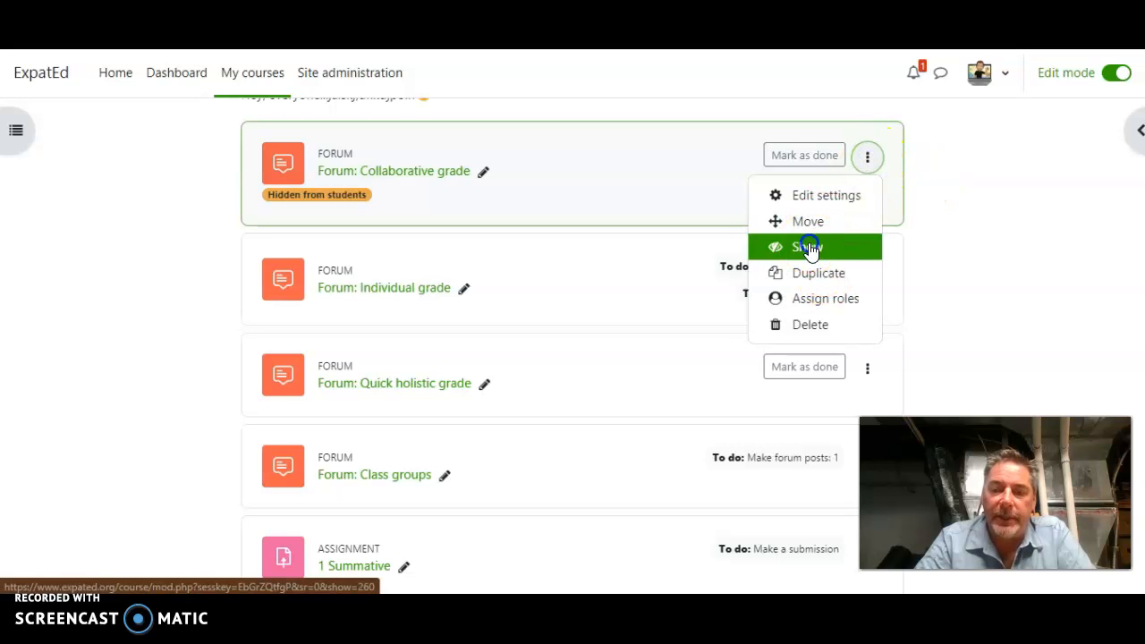
left_click(1011, 233)
- Review the activities and summaries from the 1. Variables and Expressions section through the 3. Liner Inequalities section
scroll(1012, 236, "up", 1)
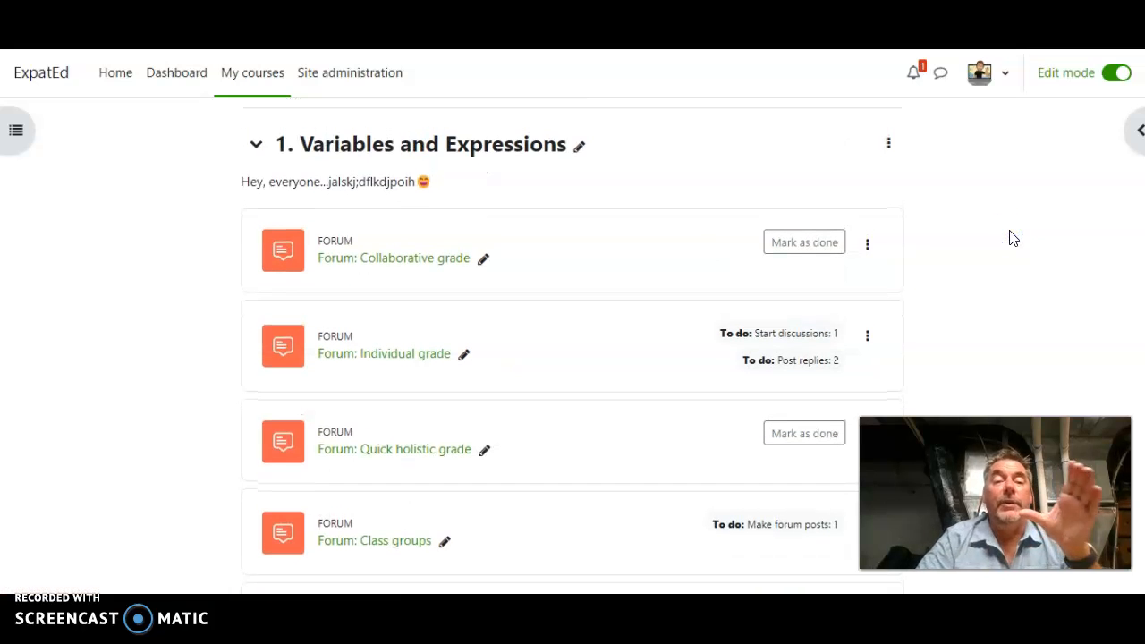
scroll(1013, 237, "down", 3)
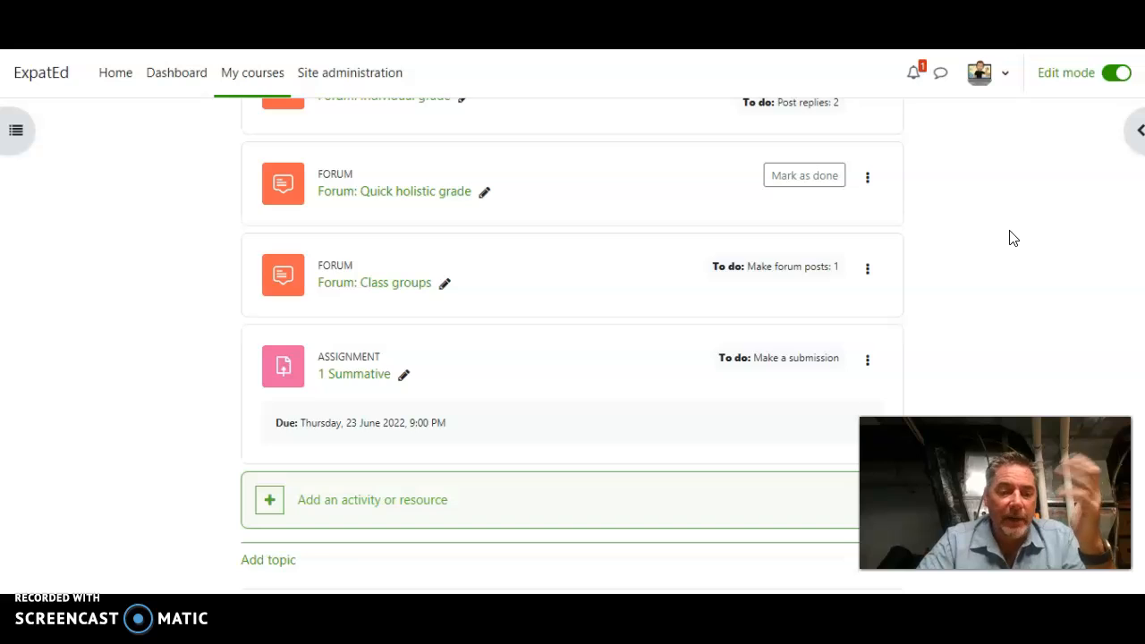
scroll(1013, 238, "down", 2)
scroll(1012, 238, "down", 1)
left_click(666, 375)
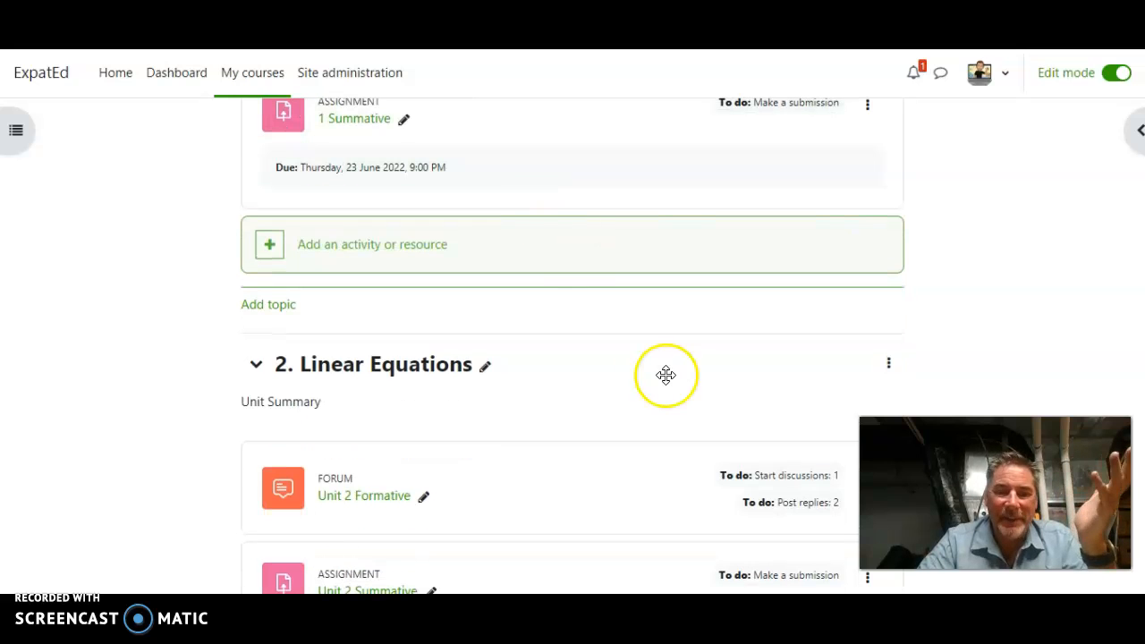
scroll(666, 375, "down", 2)
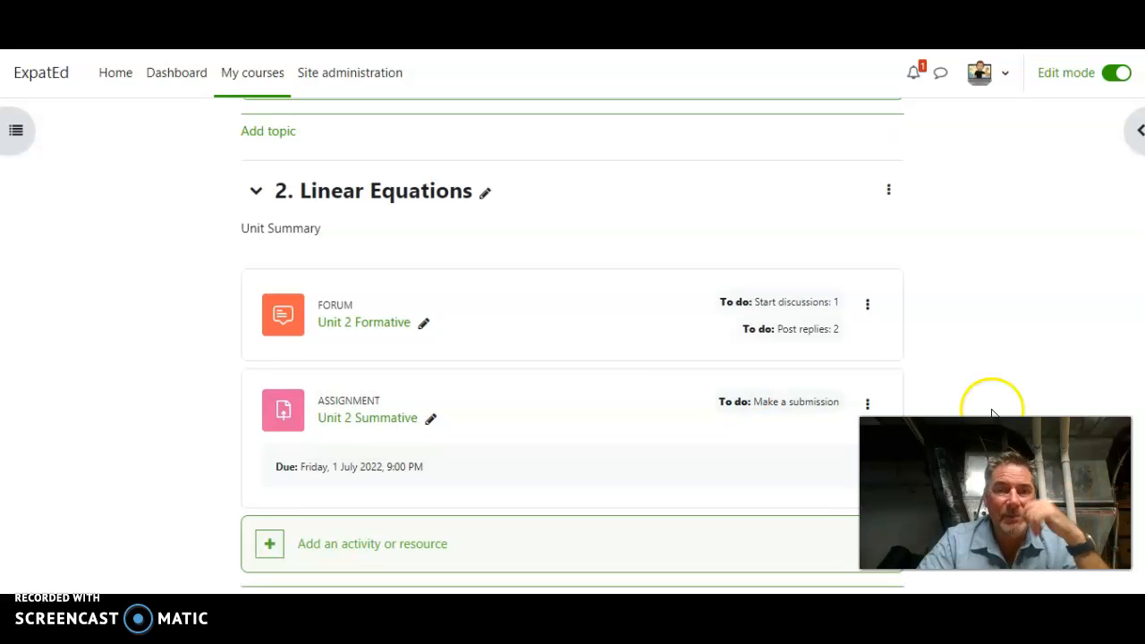
scroll(1052, 305, "down", 3)
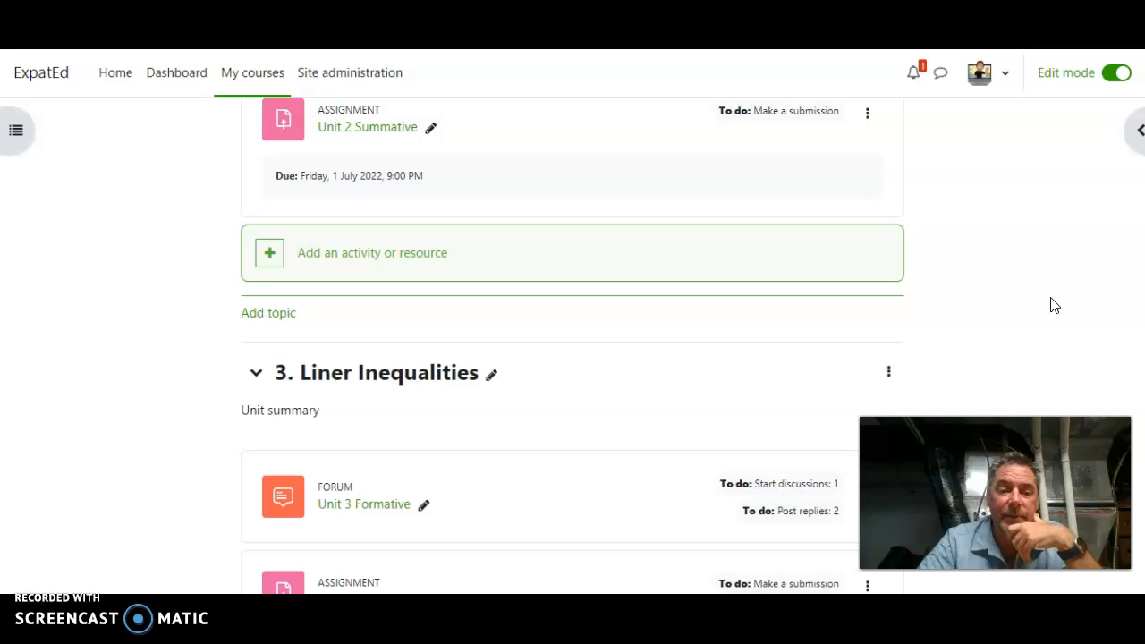
scroll(1051, 305, "down", 1)
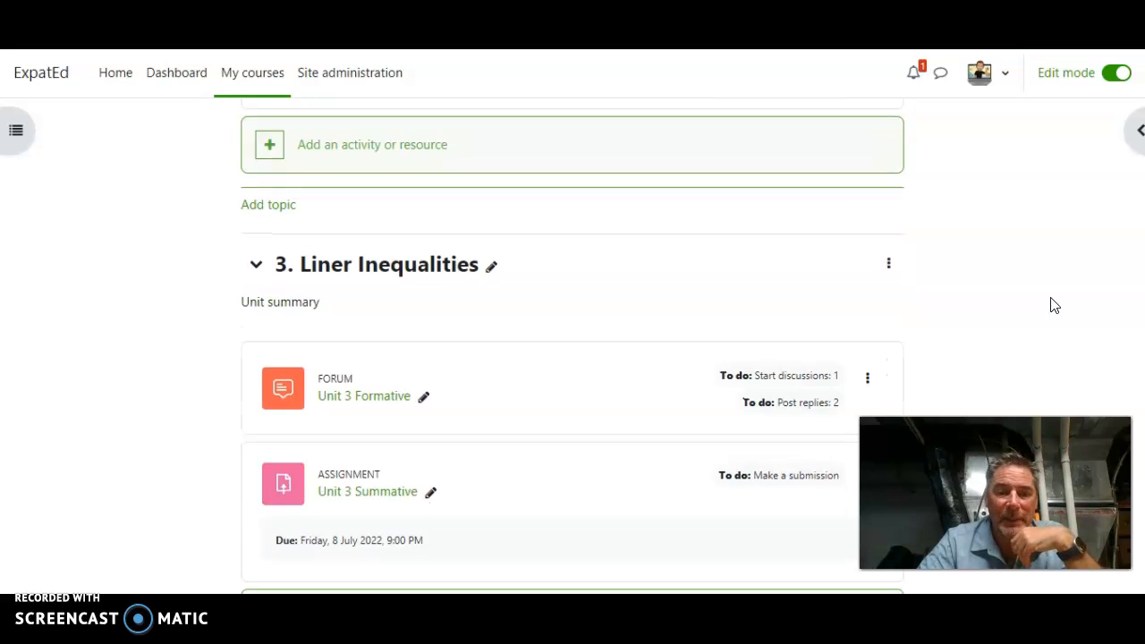